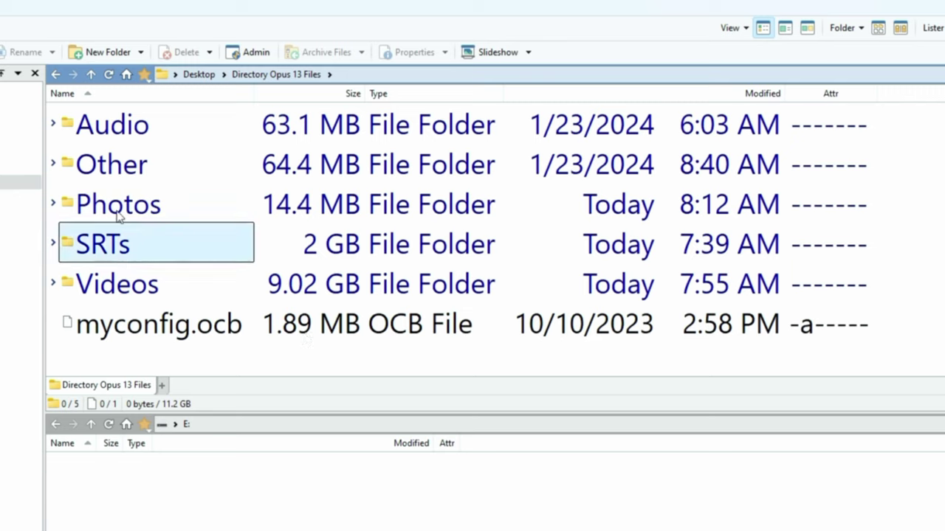
Open Audio, Other, Photos, SRTs and Videos as separate folder tabs.
left_click_drag(120, 137, 212, 396)
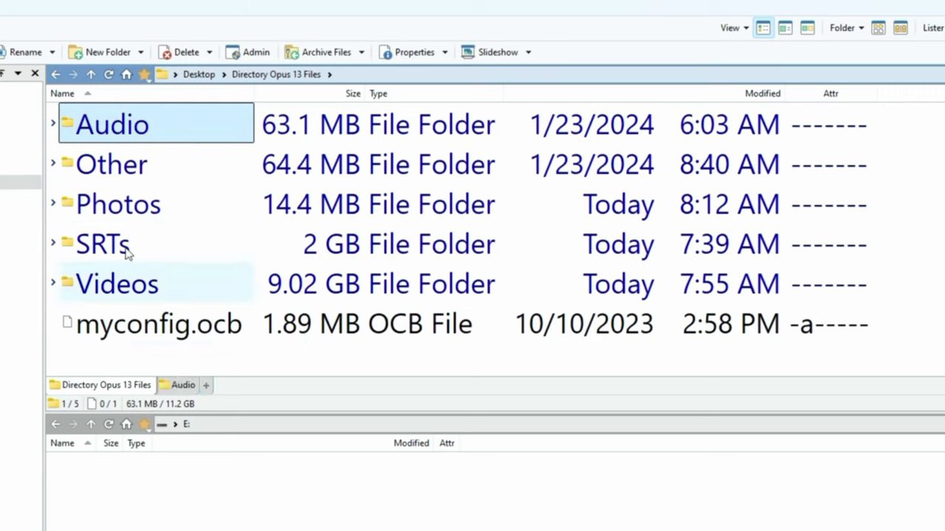
left_click_drag(113, 184, 266, 392)
left_click_drag(139, 209, 248, 387)
left_click(122, 250)
left_click_drag(122, 249, 369, 394)
left_click_drag(144, 284, 354, 387)
Cycle through the Audio, Other, Photos and Videos tabs.
left_click(183, 386)
left_click(226, 385)
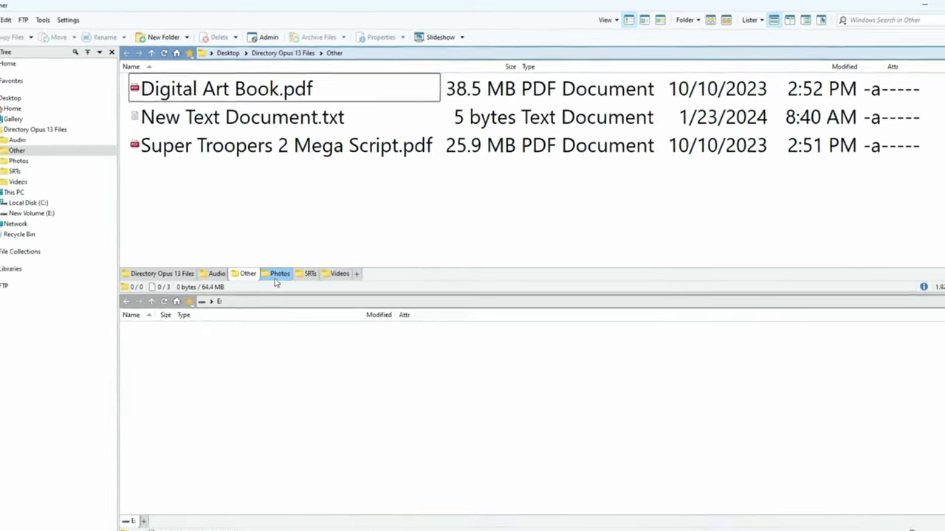
left_click(279, 273)
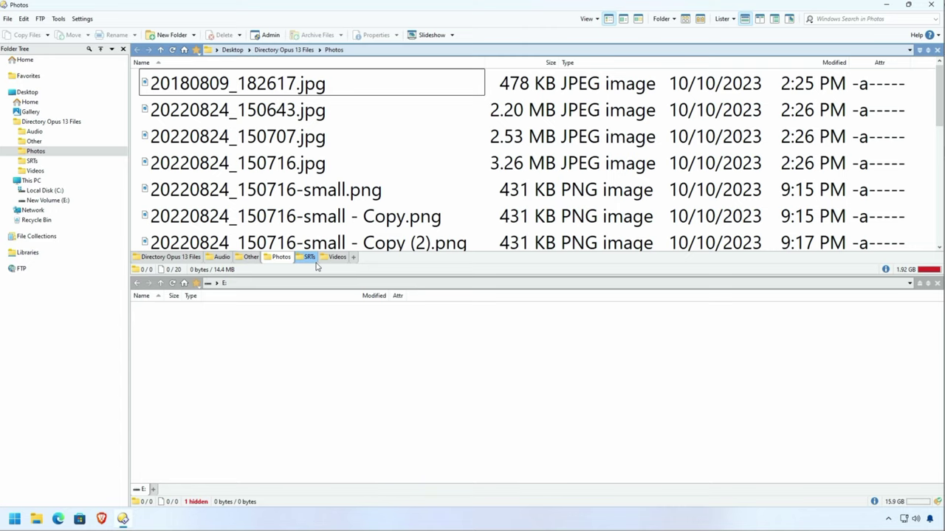
left_click(340, 273)
Save the six open folder tabs as a tab group with a custom demo name.
right_click(406, 277)
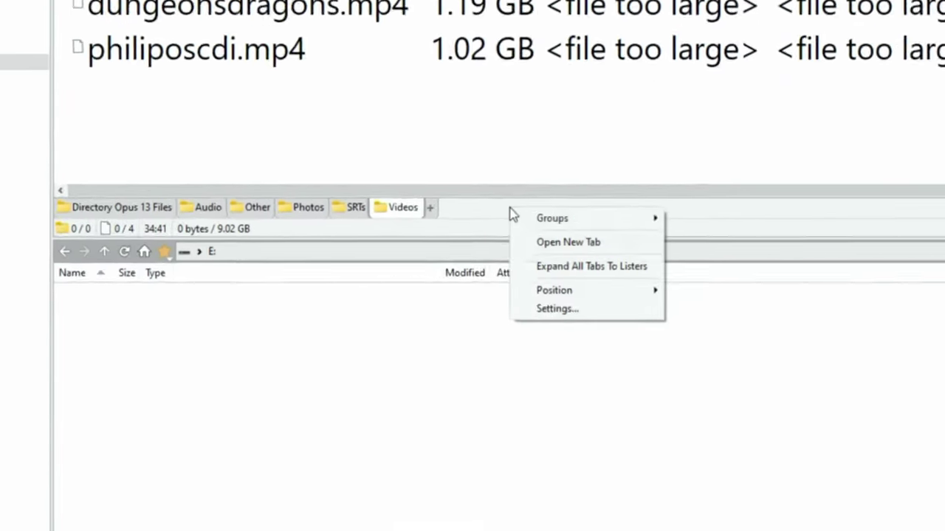
mouse_move(553, 221)
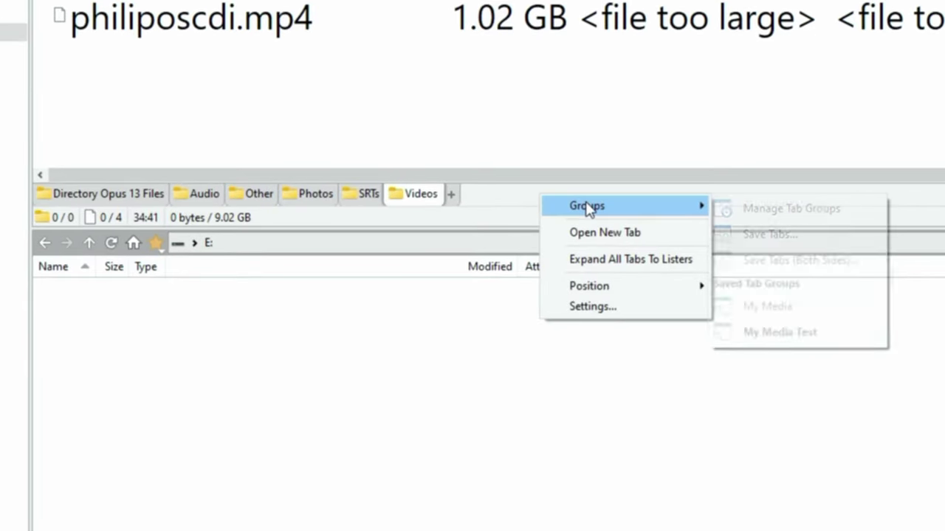
left_click(774, 246)
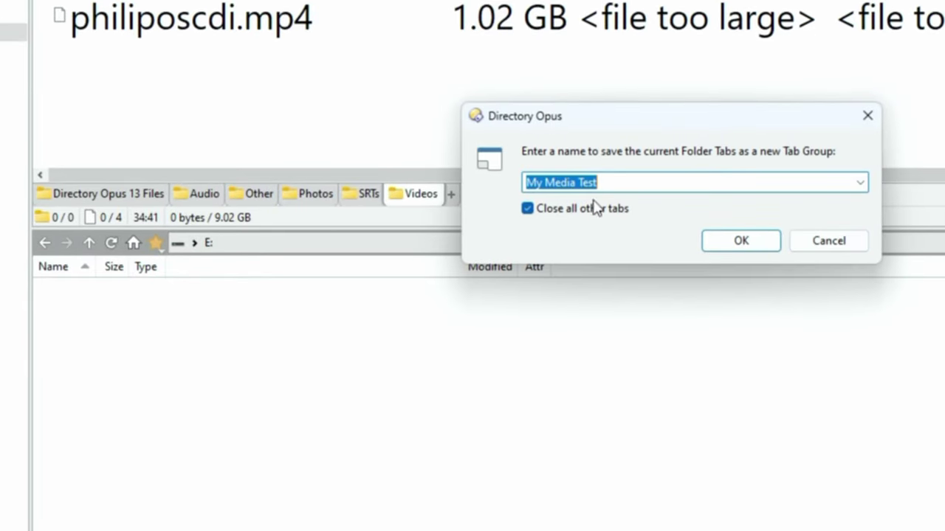
type("S")
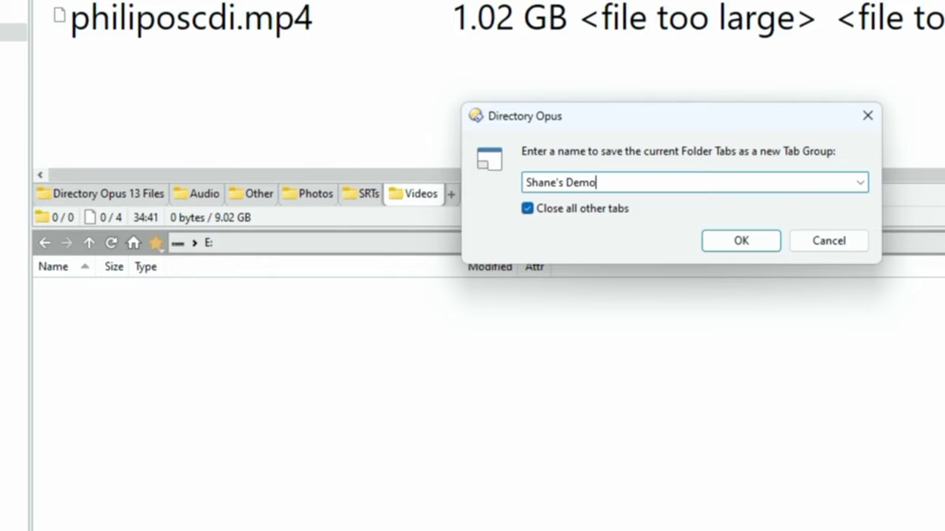
type("hane's Demo")
key("Return")
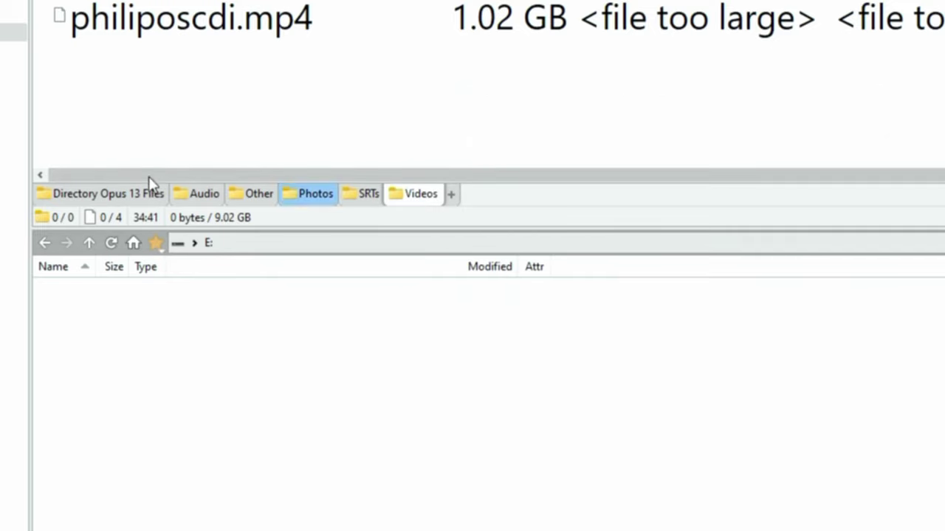
Close all tabs except Directory Opus 13 Files and clear the Videos selection.
left_click(96, 196)
right_click(96, 196)
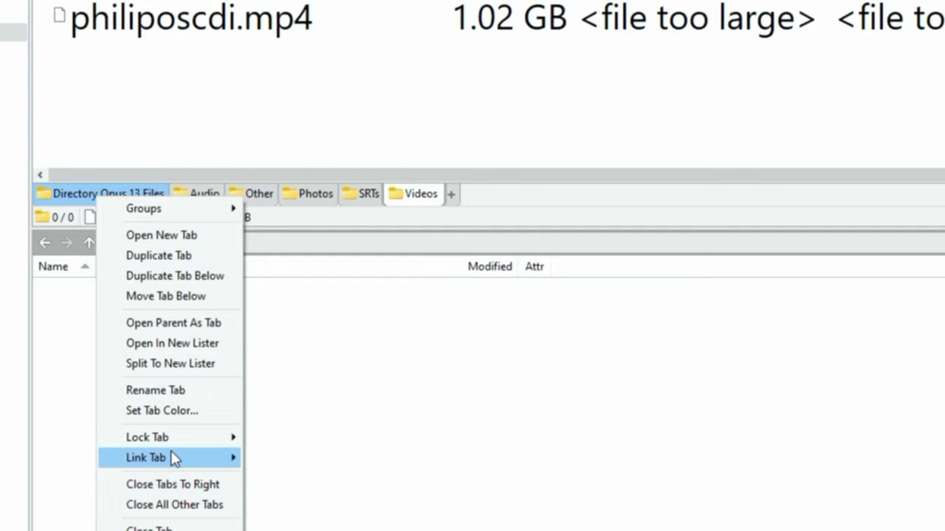
left_click(185, 507)
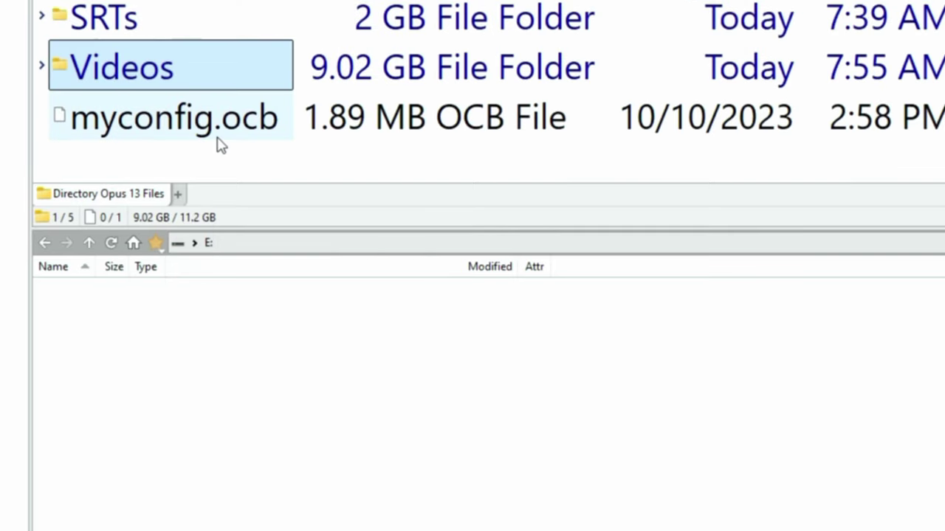
left_click(237, 169)
left_click(13, 69)
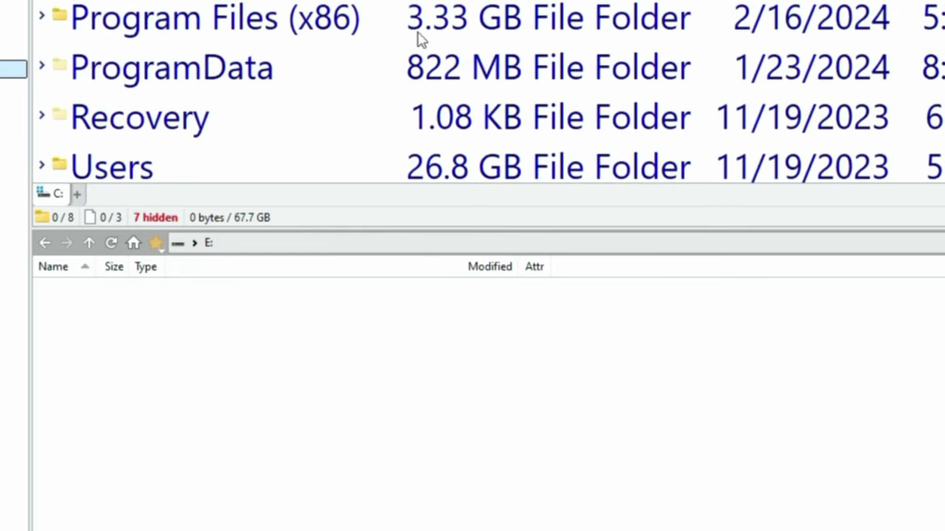
Load the saved My Media Test tab group from the tab bar's Groups menu.
right_click(344, 211)
right_click(337, 200)
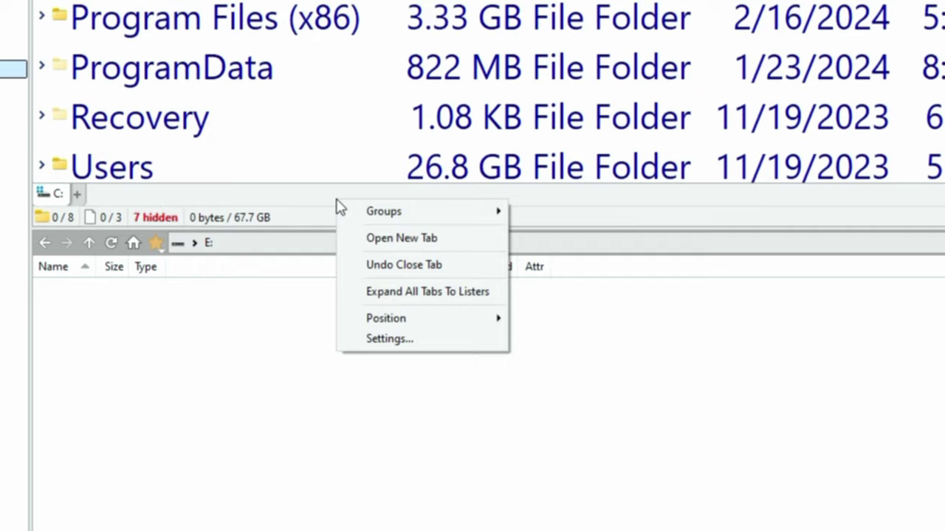
mouse_move(409, 211)
left_click(560, 343)
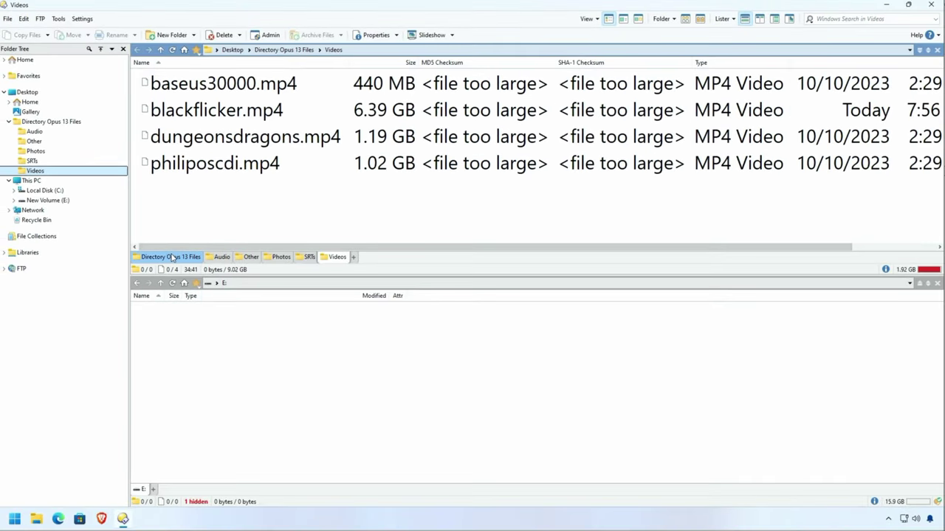
Step through the reopened Audio, Other, Photos, SRTs and Videos tabs, then go up to Directory Opus 13 Files.
left_click(121, 204)
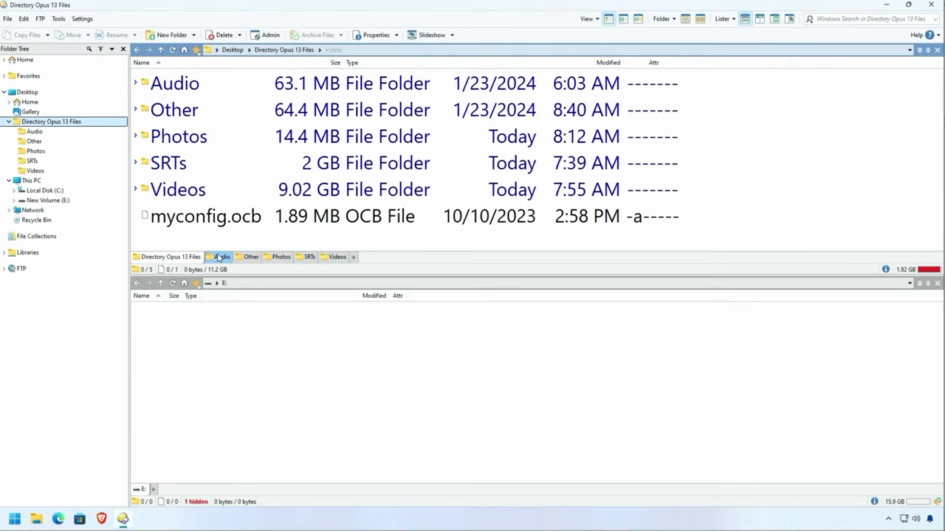
left_click(219, 257)
left_click(251, 257)
left_click(281, 257)
left_click(309, 257)
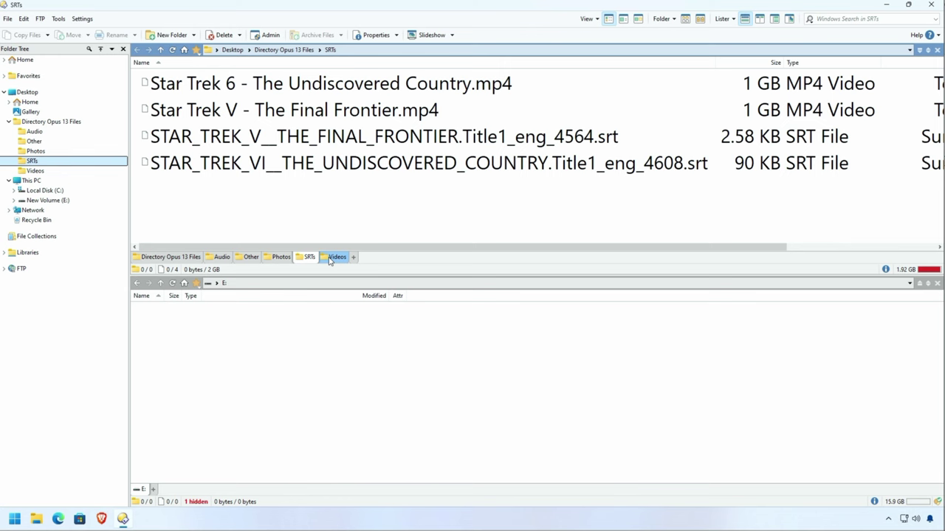
left_click(332, 259)
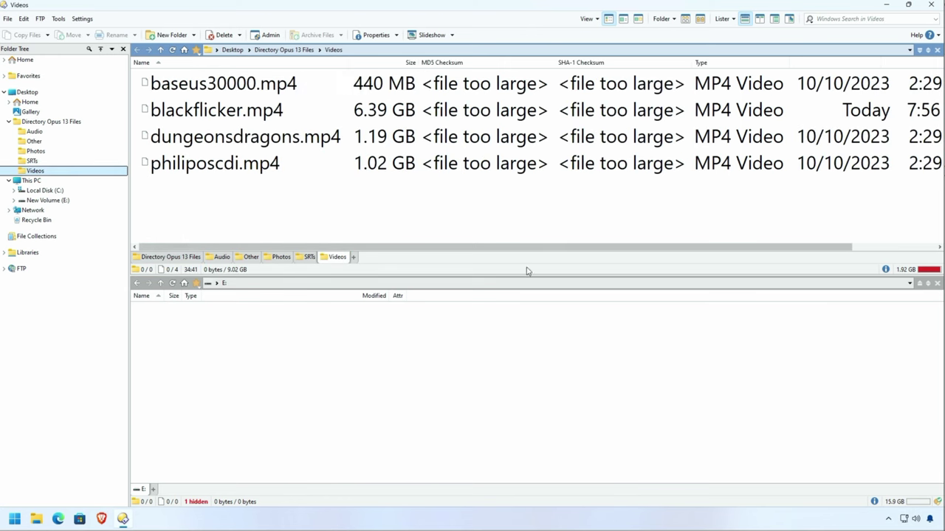
left_click(203, 222)
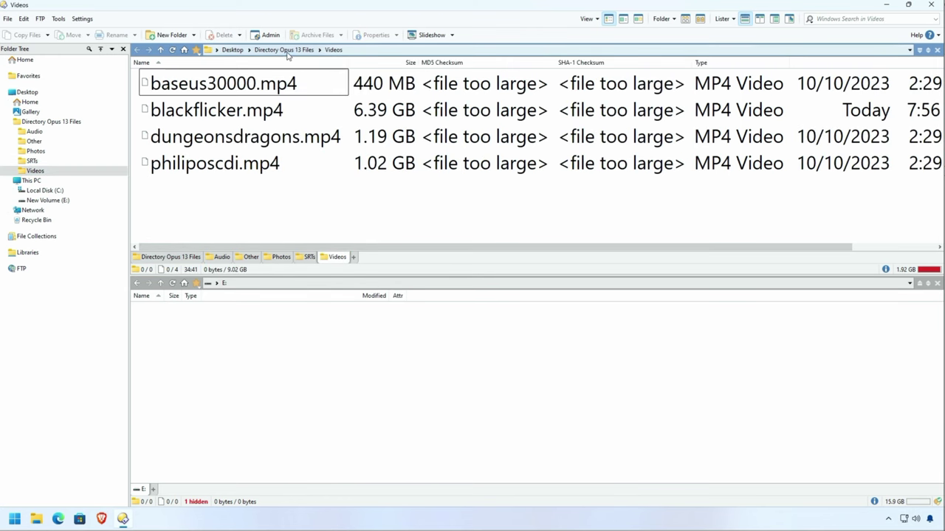
left_click(285, 50)
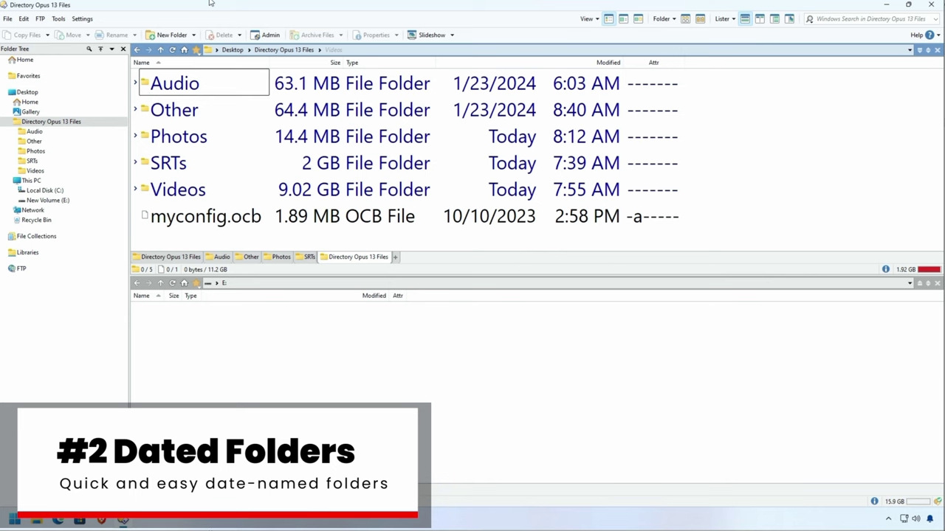
left_click(195, 36)
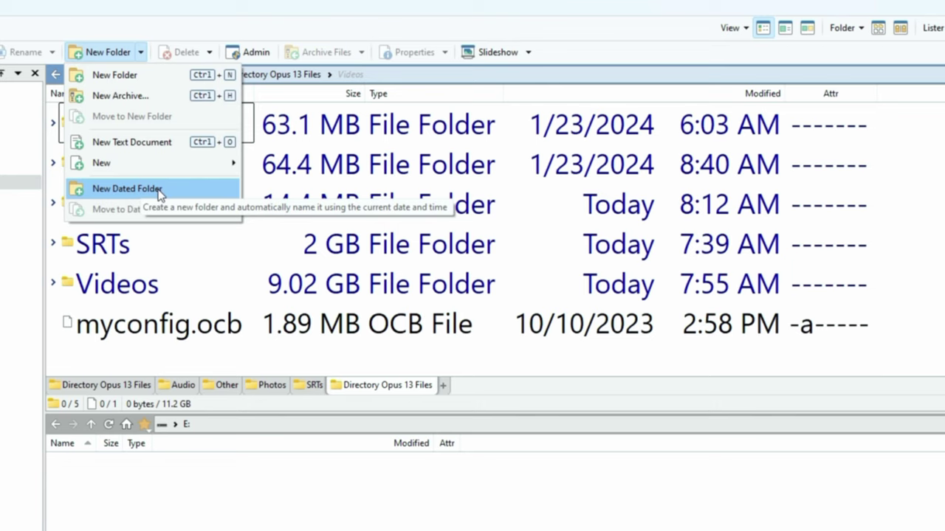
left_click(159, 191)
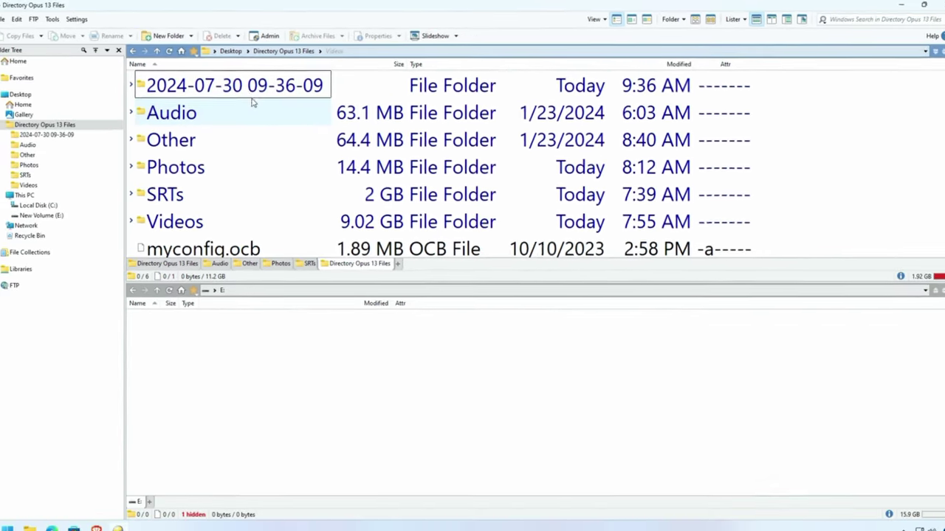
right_click(239, 82)
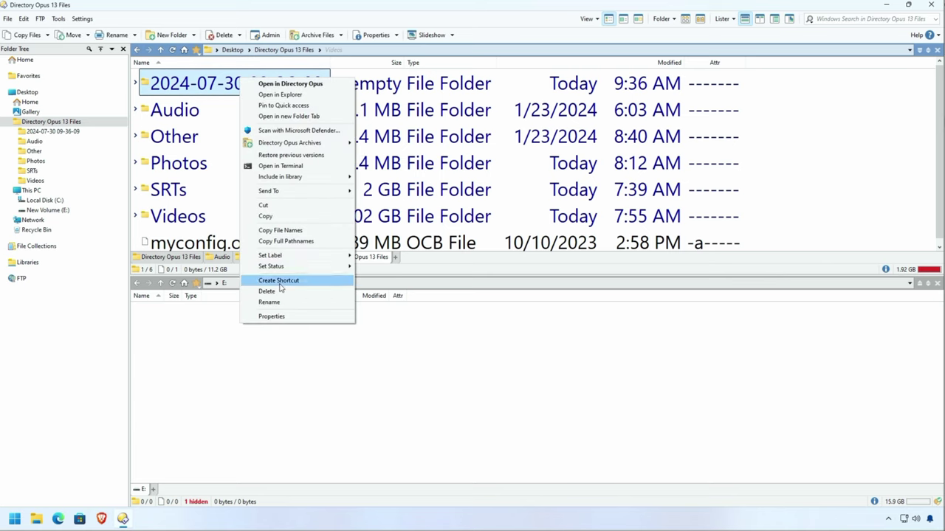
left_click(272, 291)
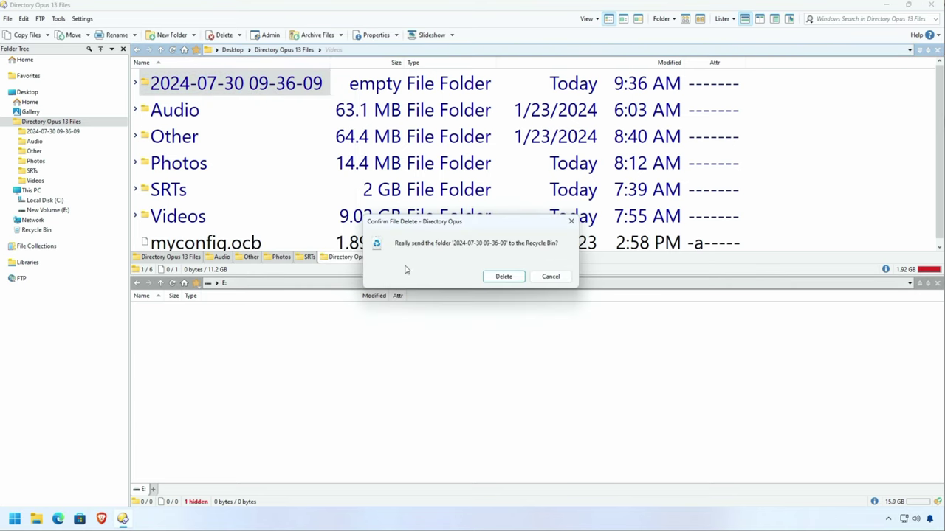
left_click(503, 279)
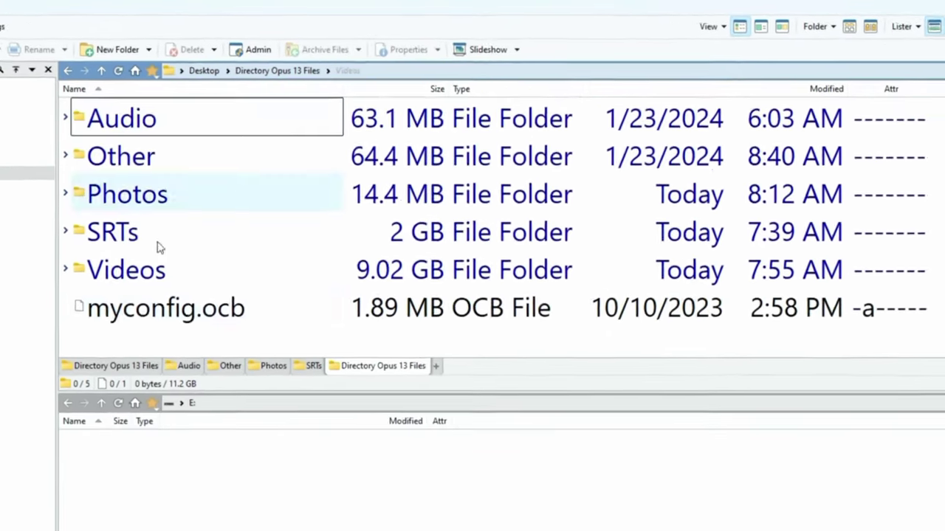
left_click(252, 218)
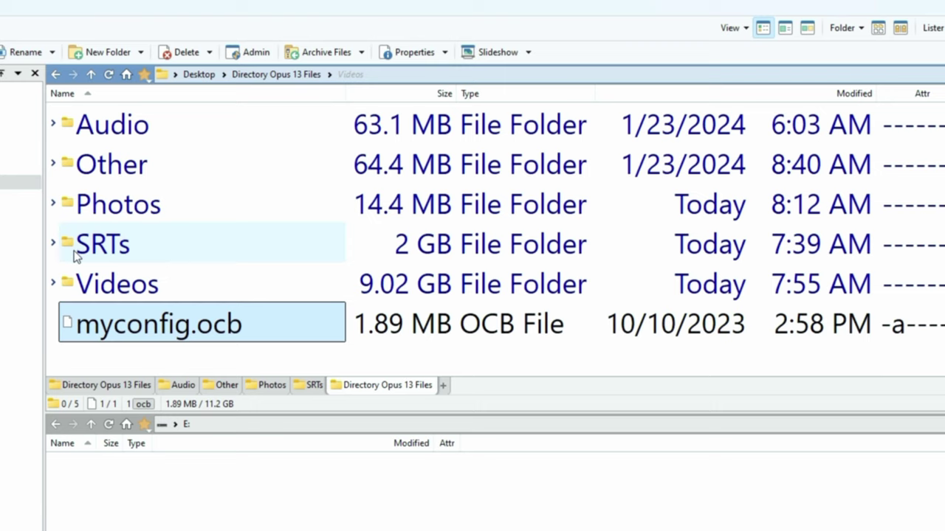
left_click(144, 54)
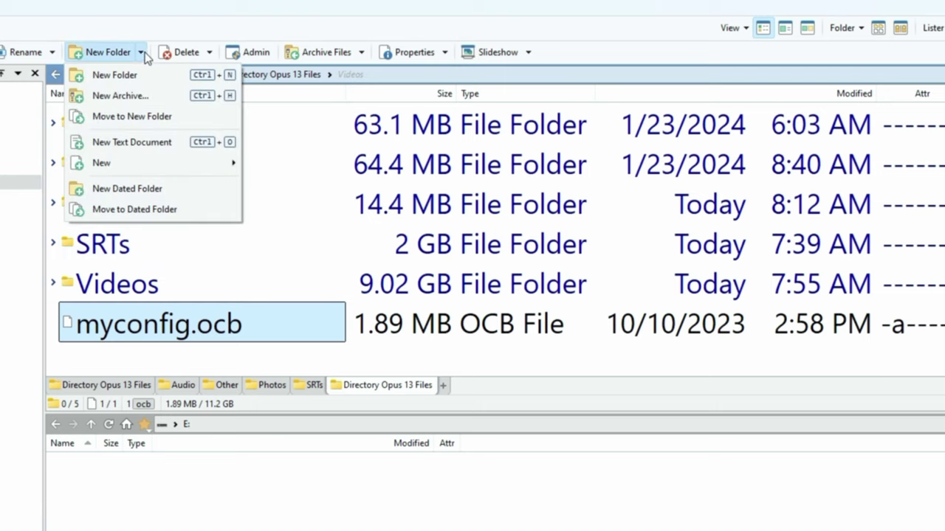
left_click(148, 211)
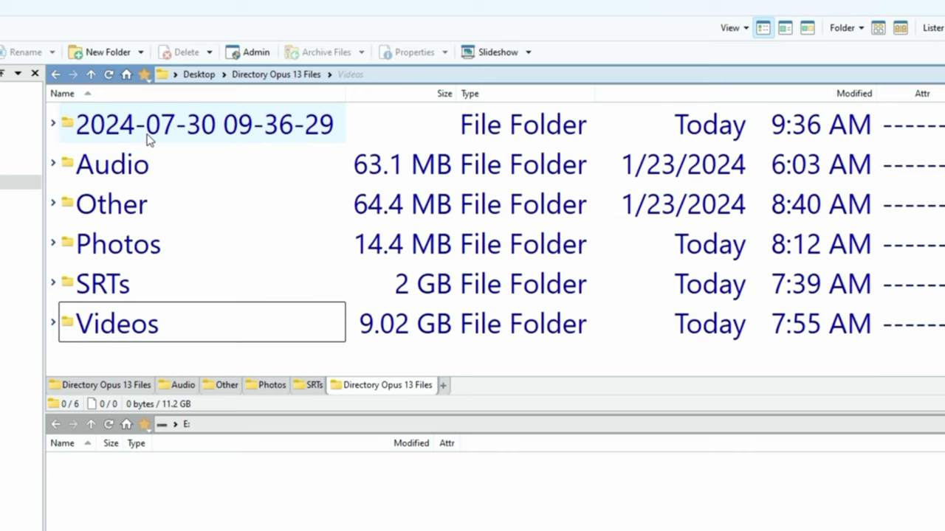
double_click(148, 137)
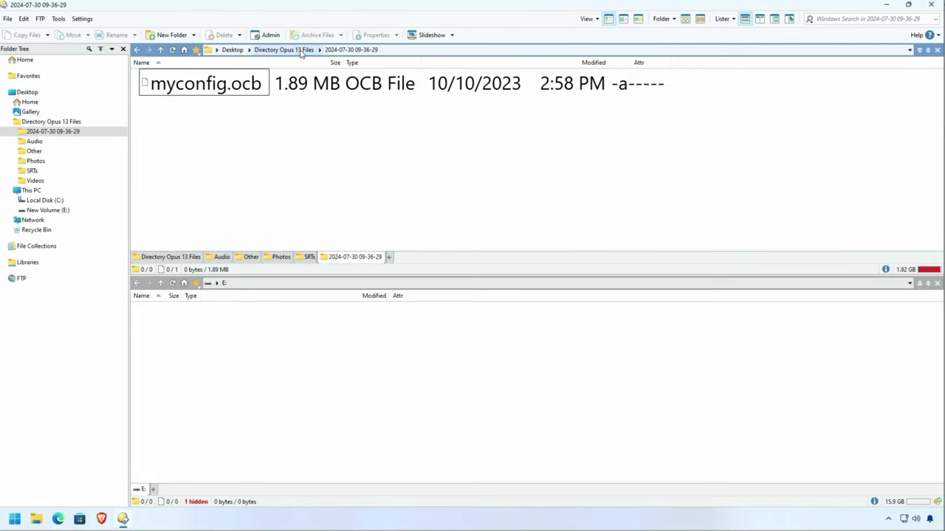
left_click(301, 53)
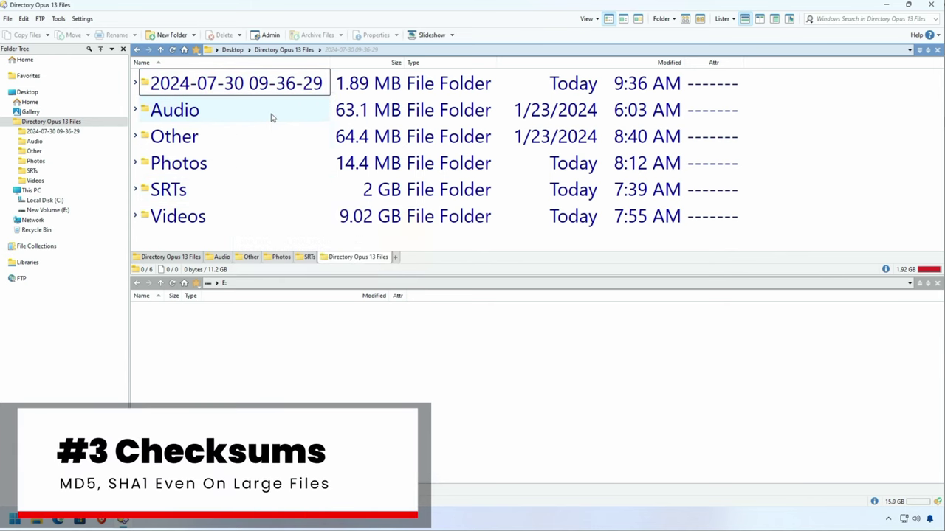
mouse_move(271, 118)
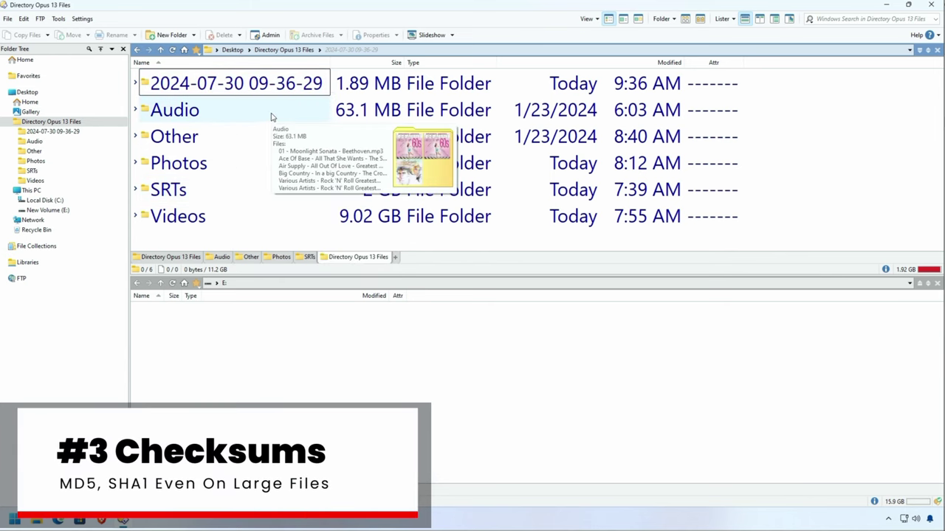
right_click(255, 67)
left_click(214, 83)
right_click(211, 85)
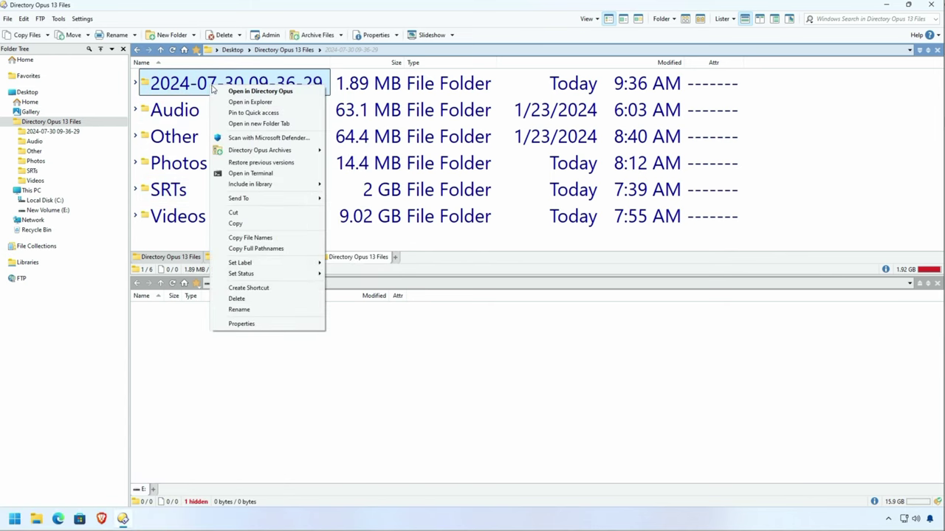
left_click(246, 300)
left_click(505, 278)
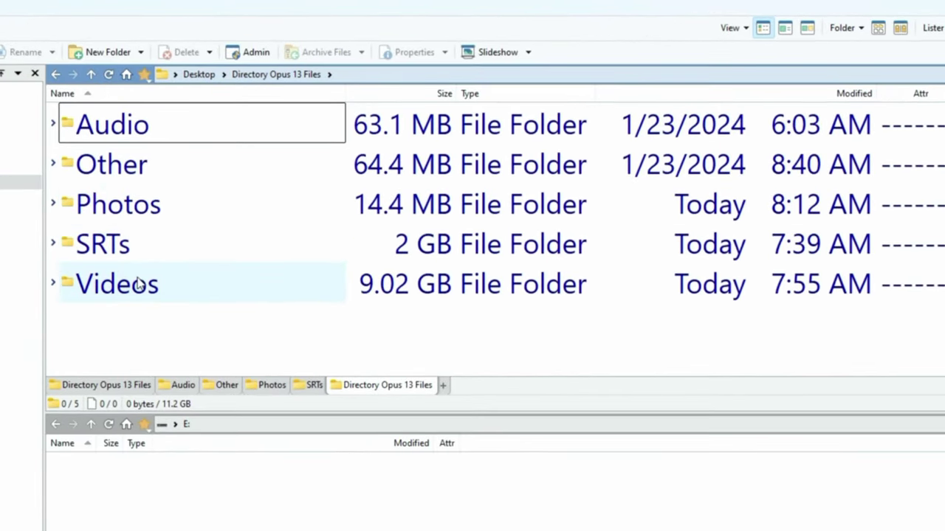
double_click(208, 189)
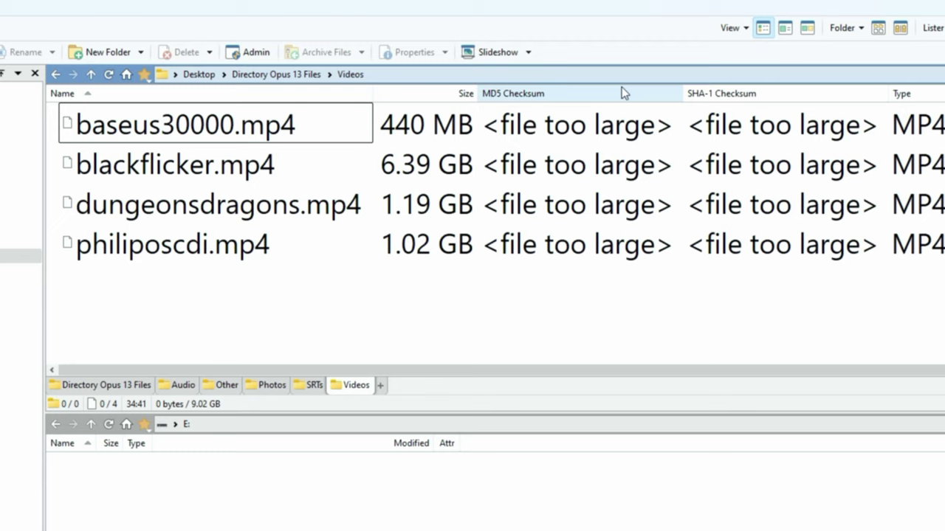
left_click(566, 99)
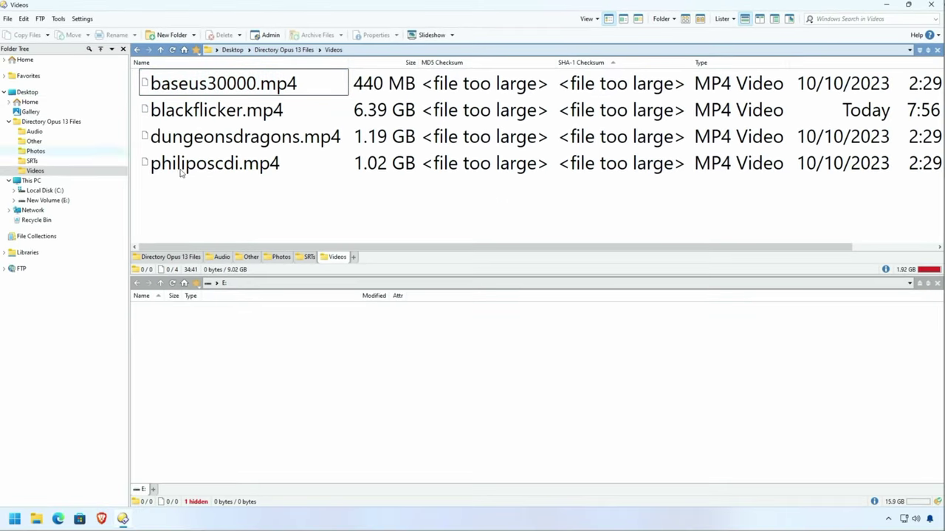
Calculate MD5 checksums for baseus30000.mp4 and philiposcdi.mp4 and widen the MD5 column to show them.
left_click(284, 83)
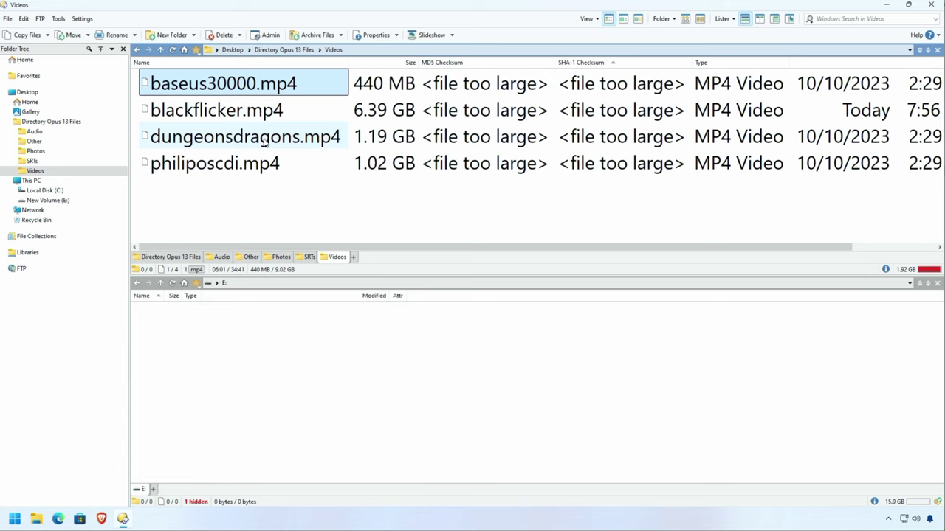
left_click(254, 163, "ctrl")
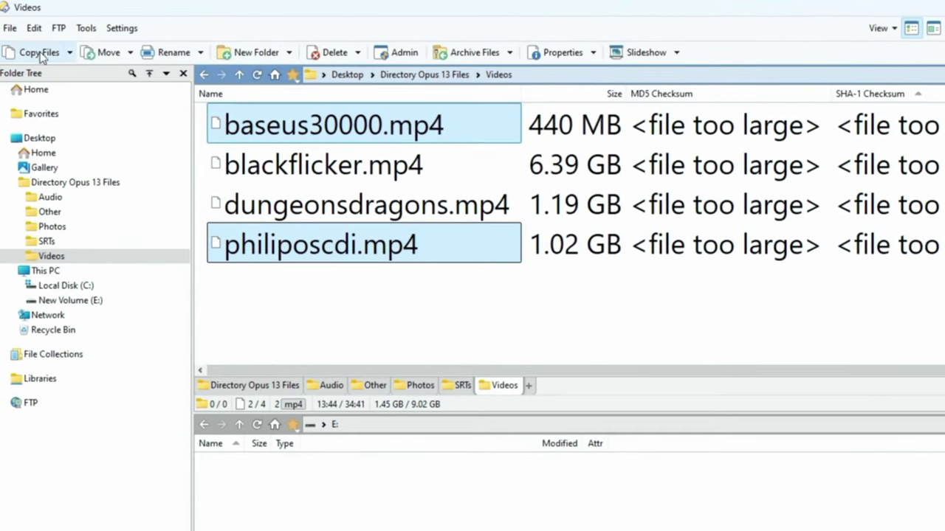
left_click(34, 28)
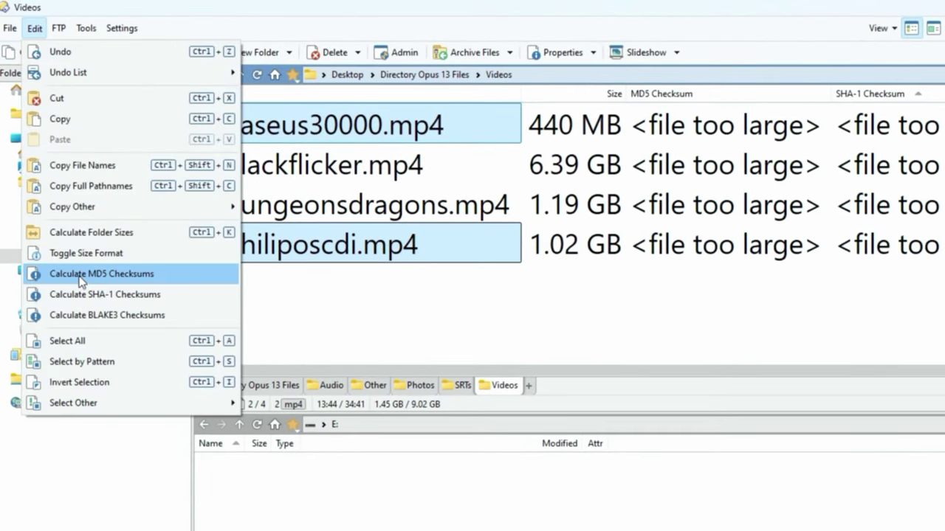
left_click(86, 276)
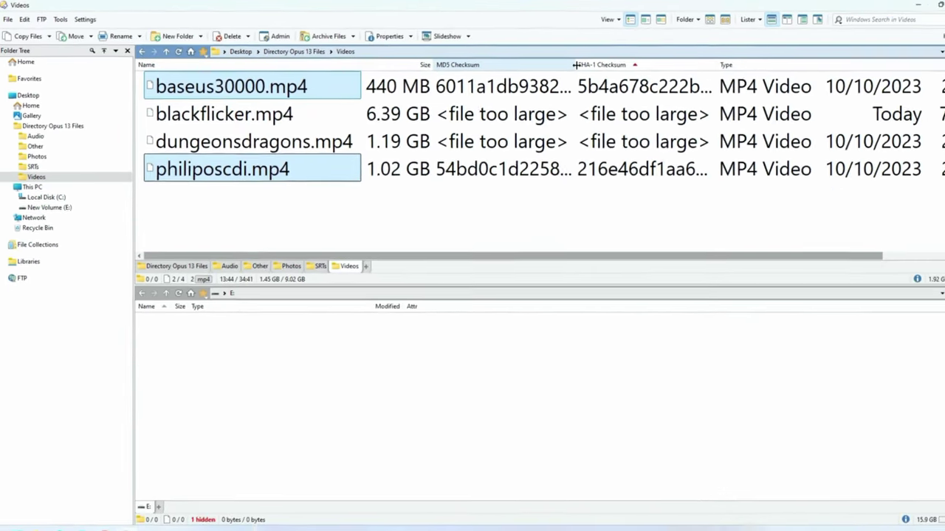
left_click_drag(568, 58, 730, 59)
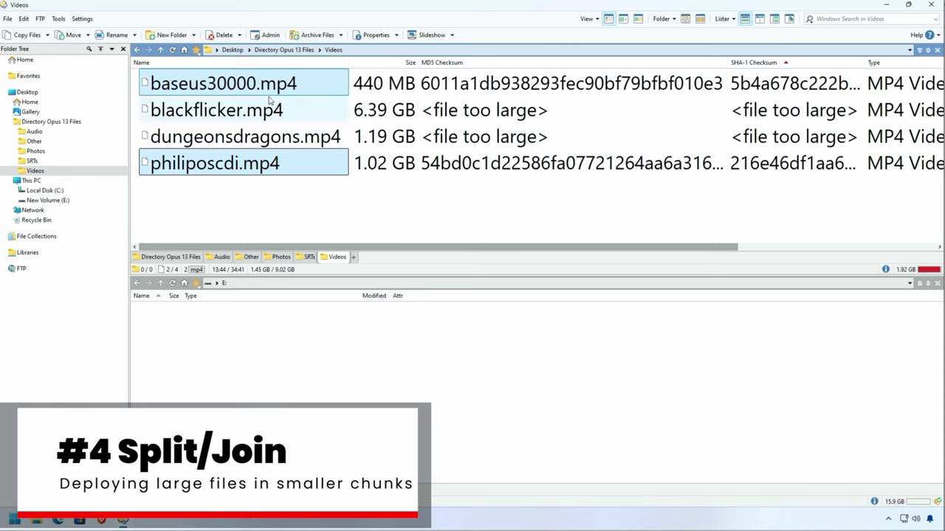
Select only blackflicker.mp4 and launch Tools > Split File for it.
left_click(406, 209)
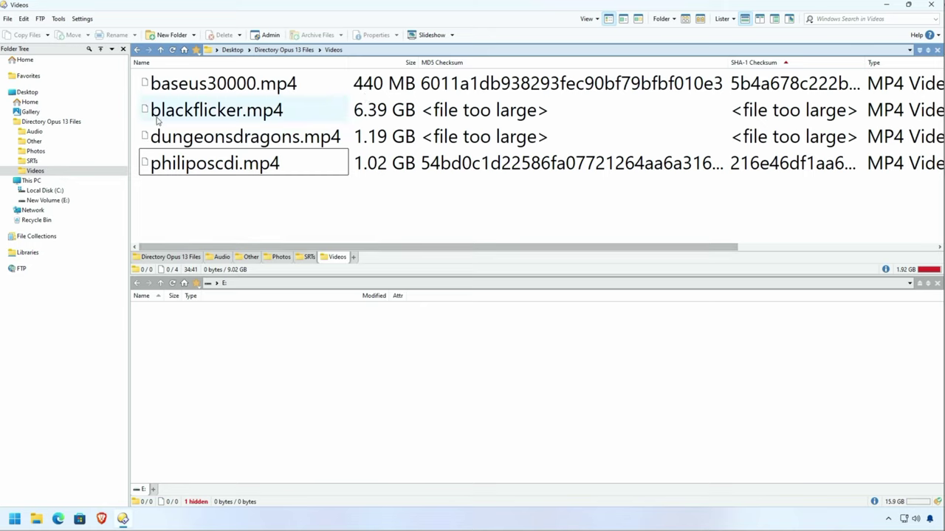
left_click(283, 110)
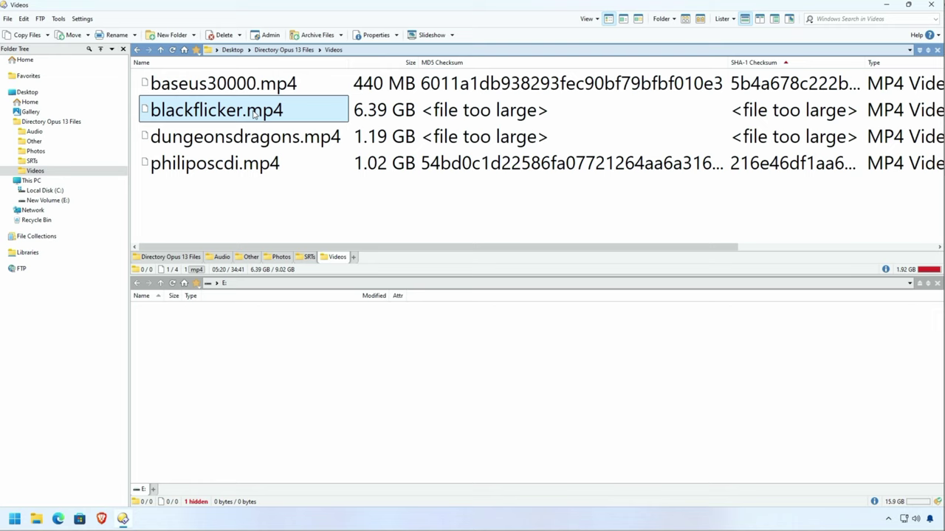
mouse_move(228, 115)
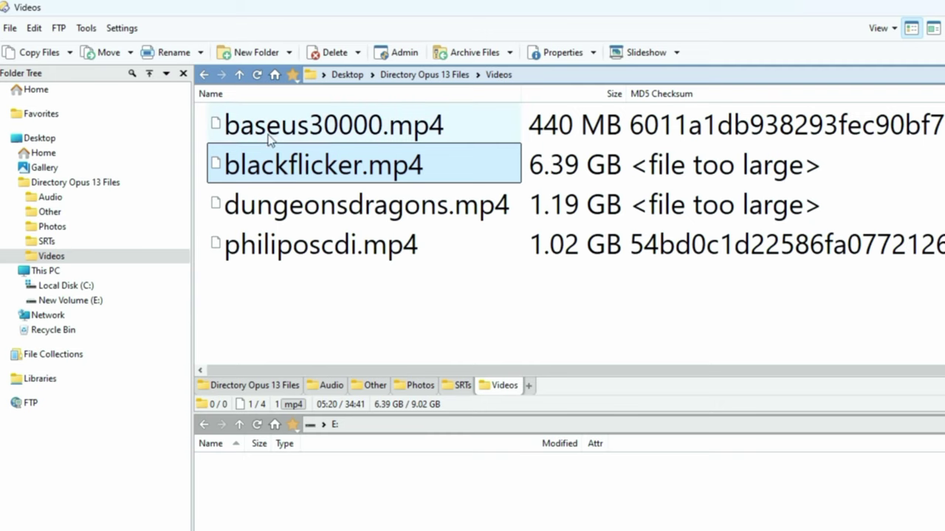
left_click(87, 28)
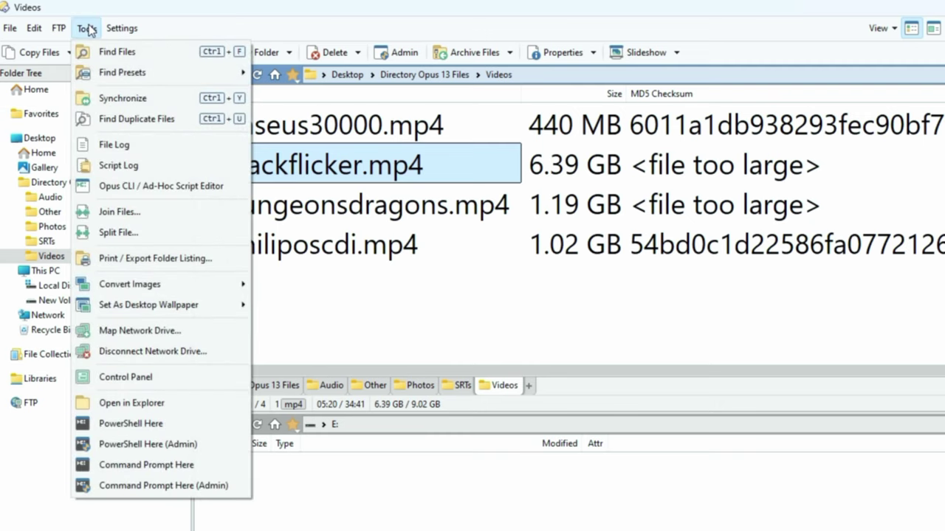
left_click(133, 234)
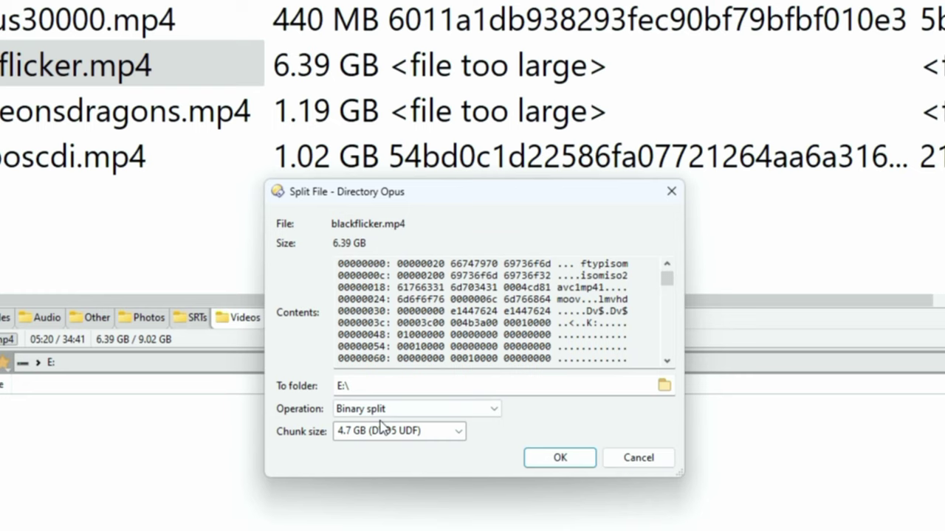
Set the chunk size to 4gb and run the split.
left_click(459, 435)
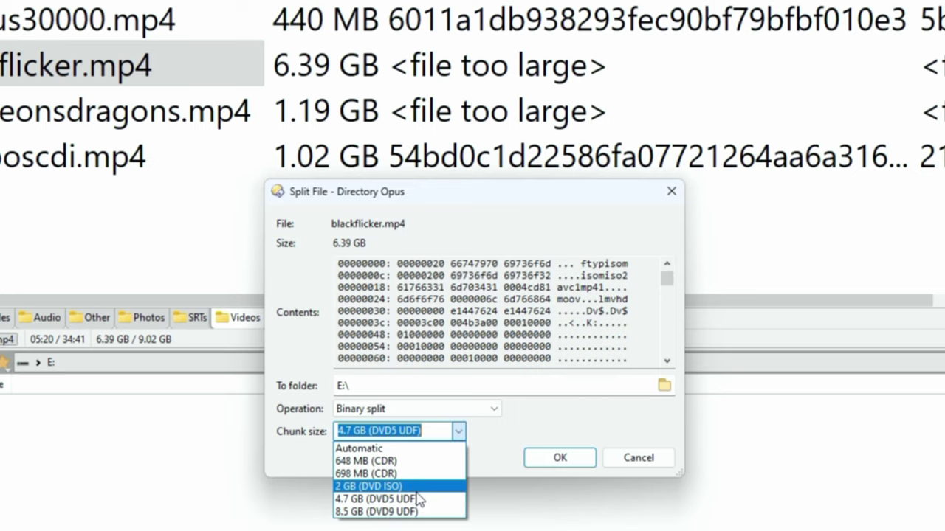
left_click(384, 501)
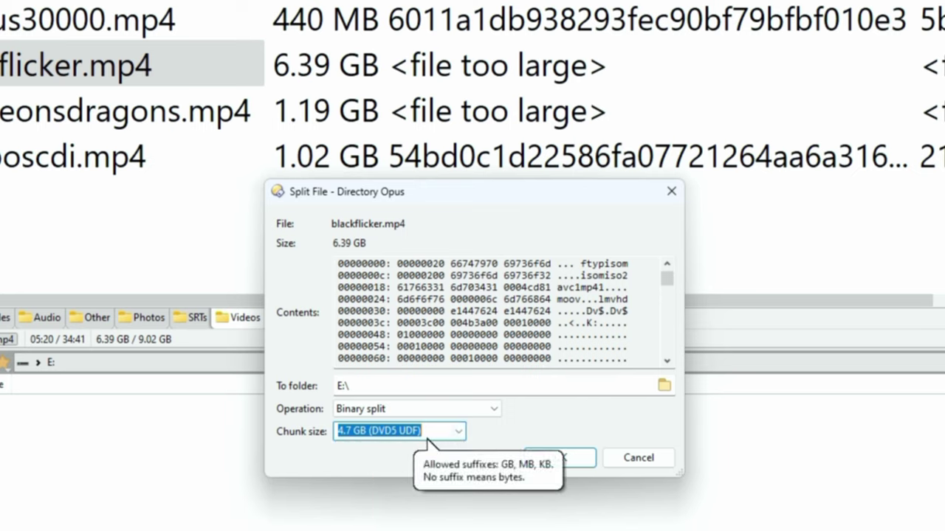
left_click(427, 436)
key("ctrl+a")
type("4gb")
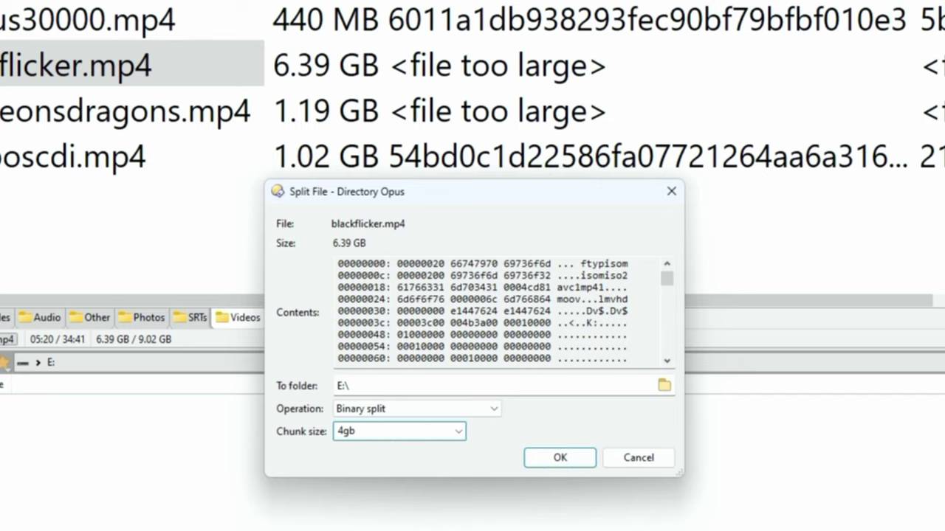
left_click(557, 458)
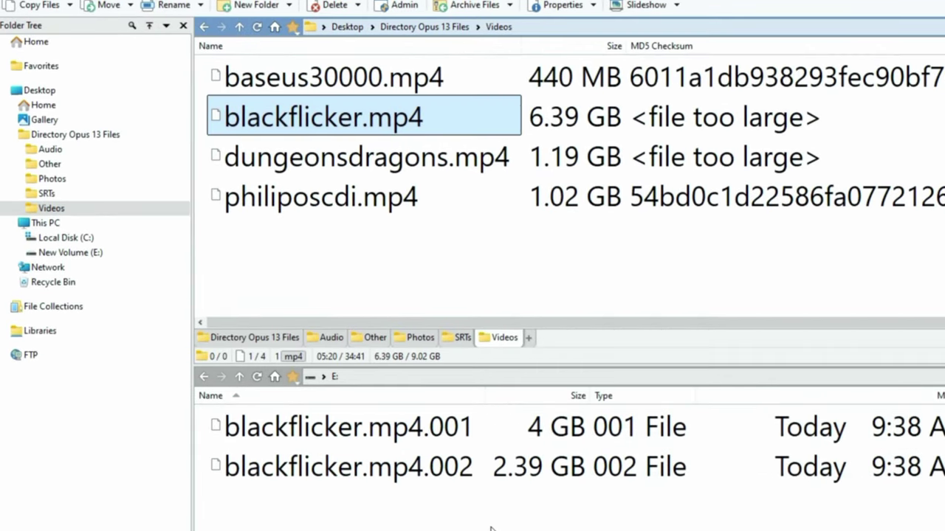
Inspect blackflicker.mp4.001 and .002 on E:, then select the original blackflicker.mp4 in Videos.
left_click(317, 428)
left_click_drag(618, 521, 591, 422)
left_click(452, 467)
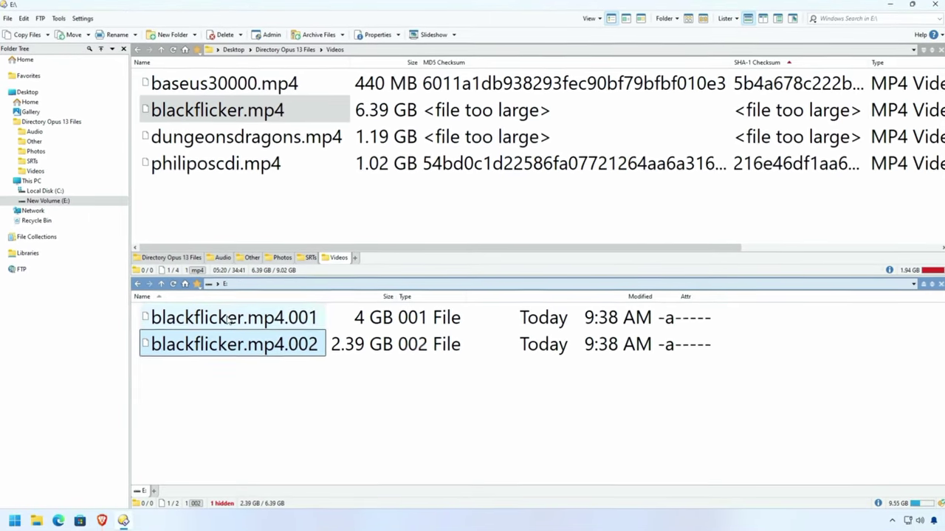
left_click(230, 319)
left_click(242, 343)
left_click(246, 324)
left_click(242, 346)
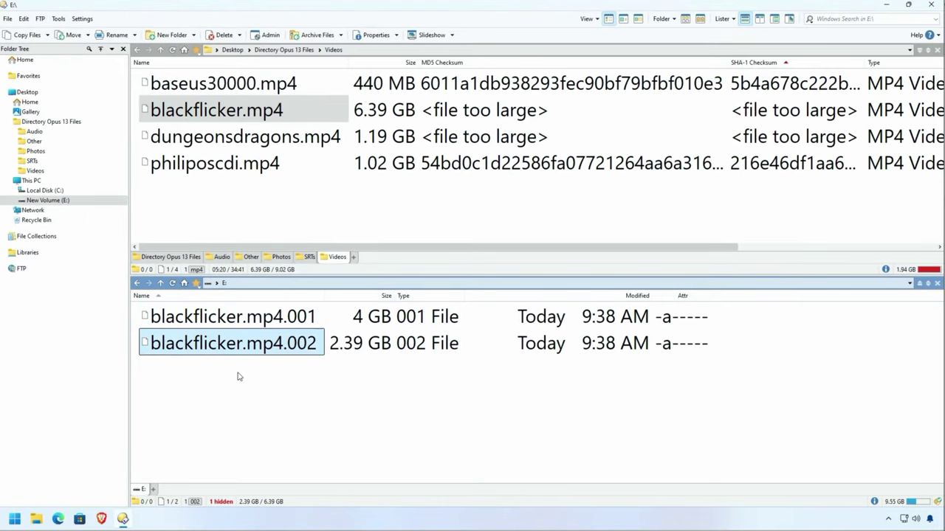
left_click(238, 377)
left_click(265, 116)
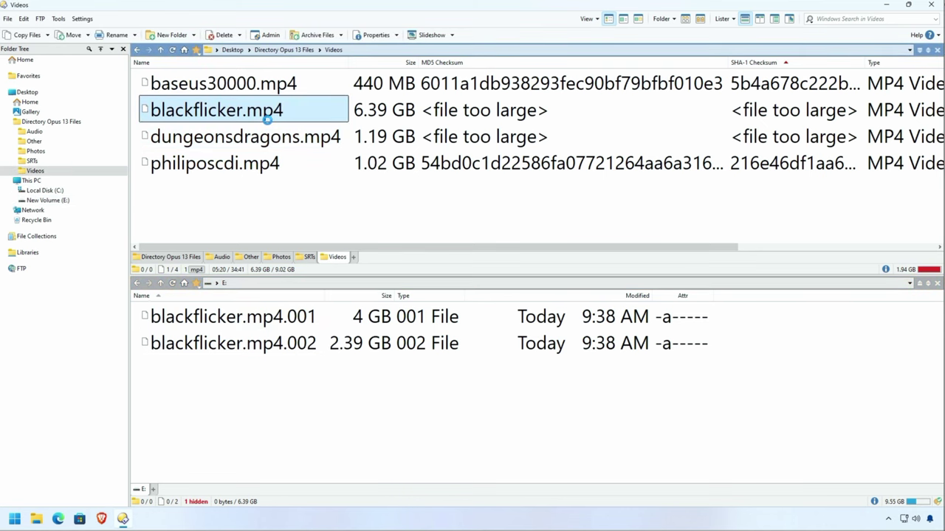
right_click(267, 118)
Permanently delete the original blackflicker.mp4 from Videos.
left_click(295, 323)
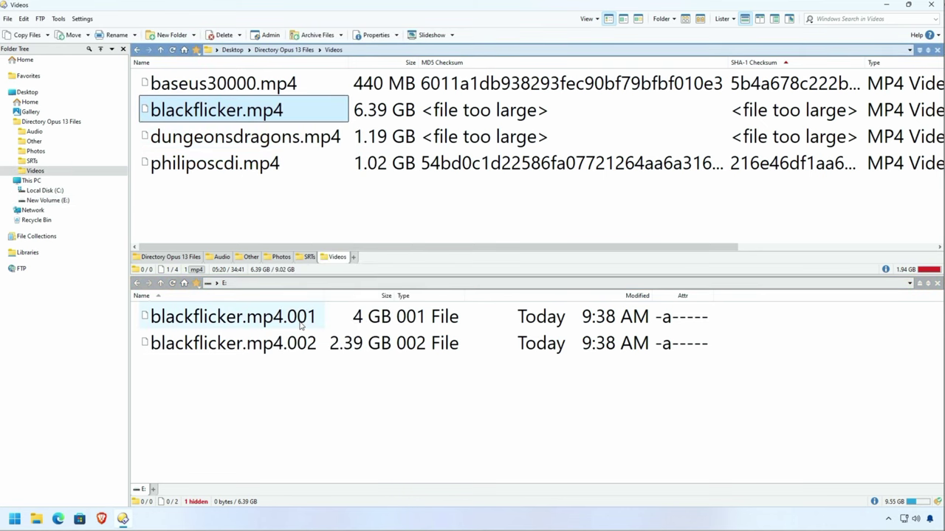
left_click(502, 276)
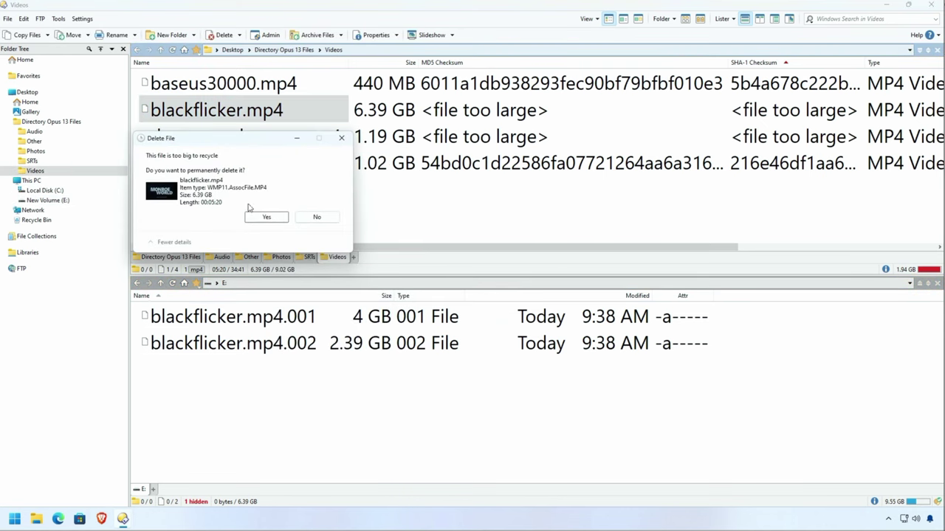
left_click(265, 219)
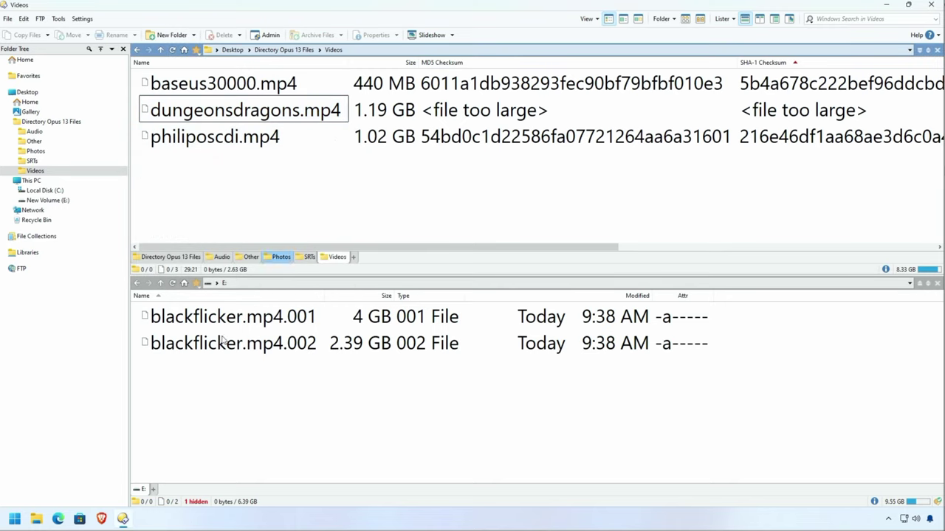
Join the two split parts from E: back into blackflicker.mp4 in Videos.
left_click(233, 408)
left_click_drag(251, 362, 197, 310)
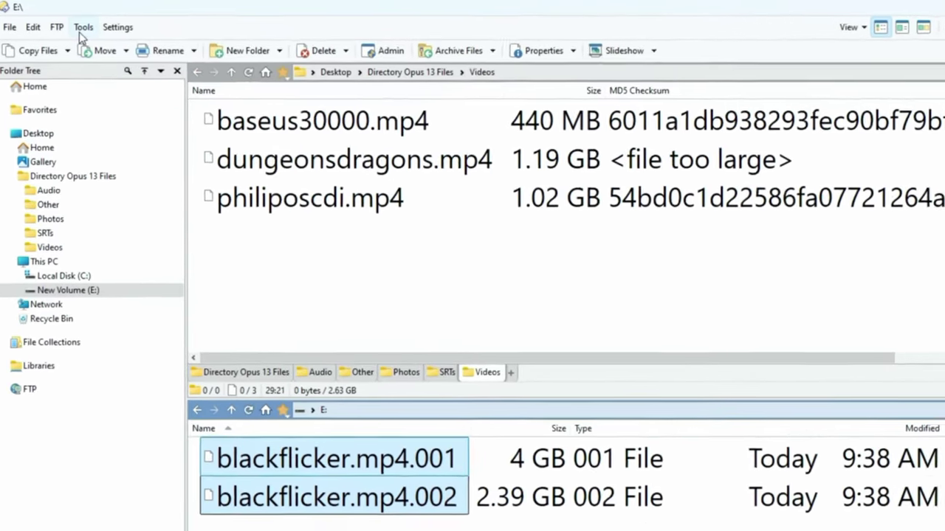
left_click(81, 30)
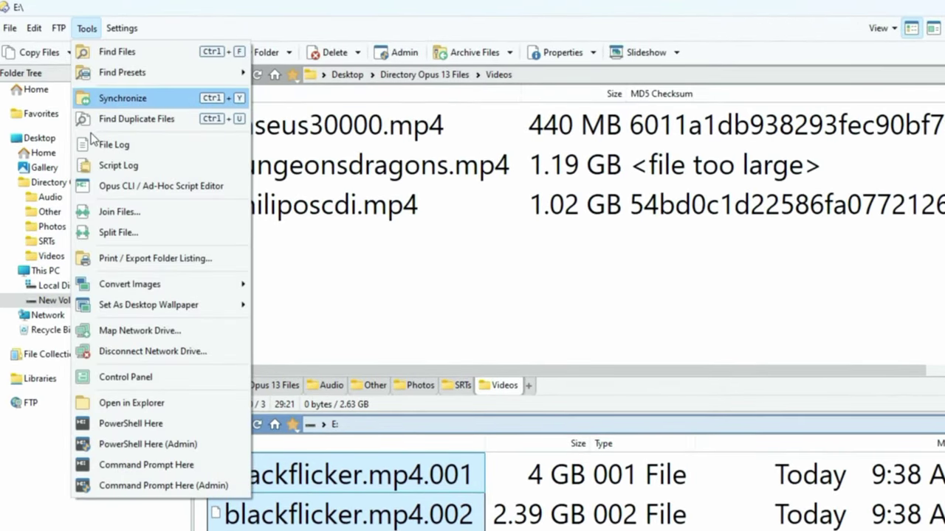
left_click(110, 210)
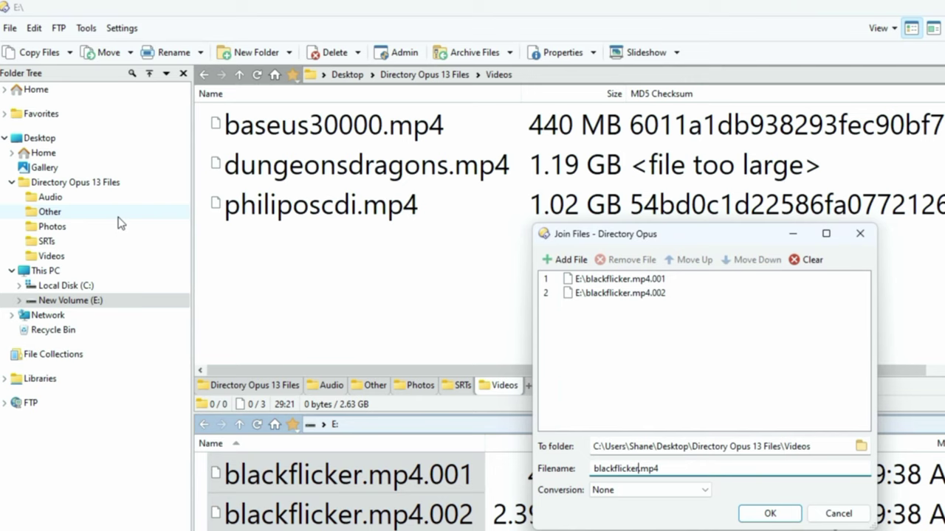
left_click(658, 284)
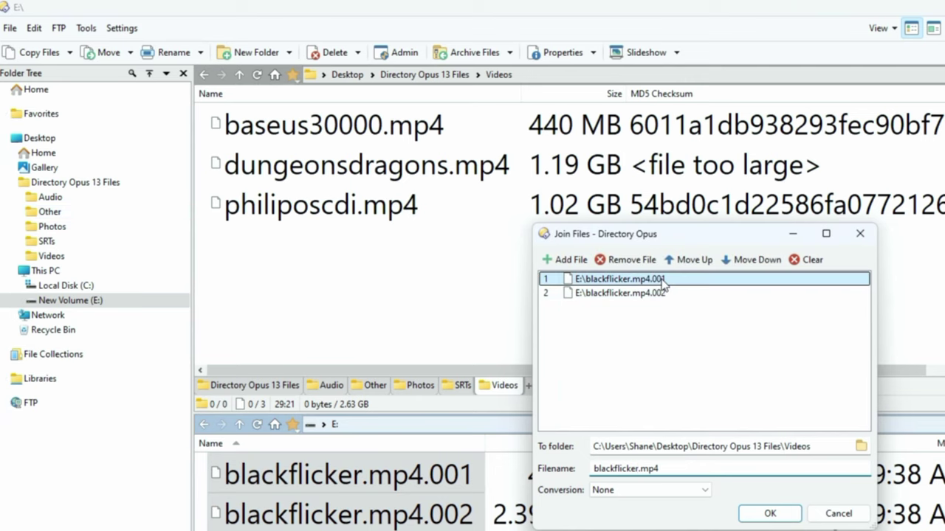
left_click(658, 292)
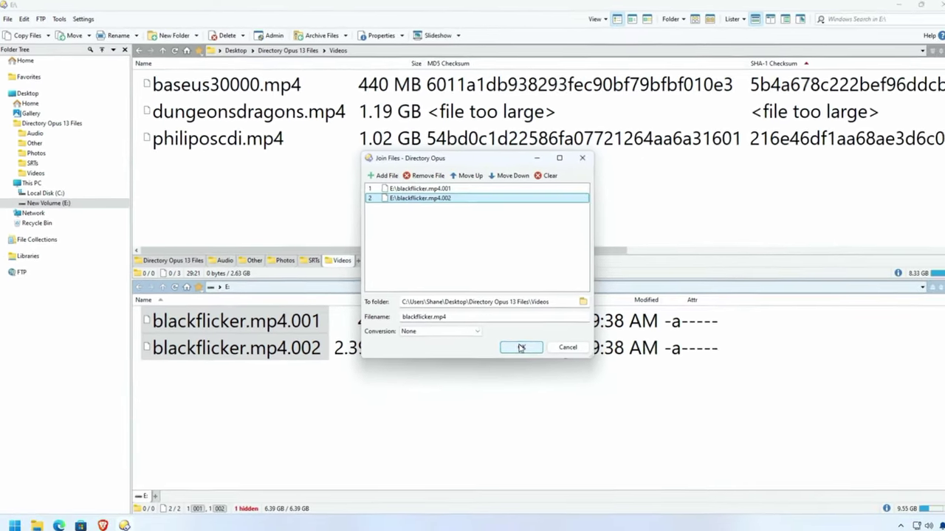
left_click(770, 513)
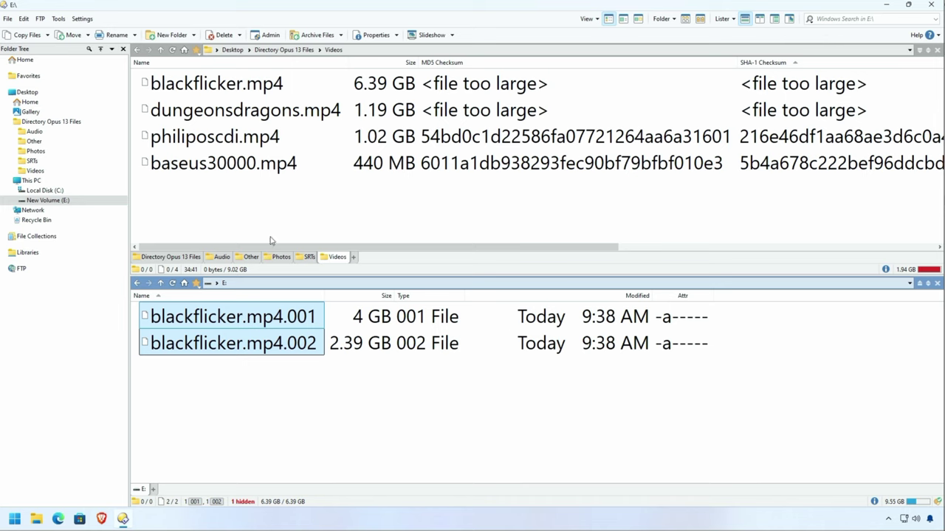
Permanently delete both blackflicker split parts from the E: drive.
left_click(332, 80)
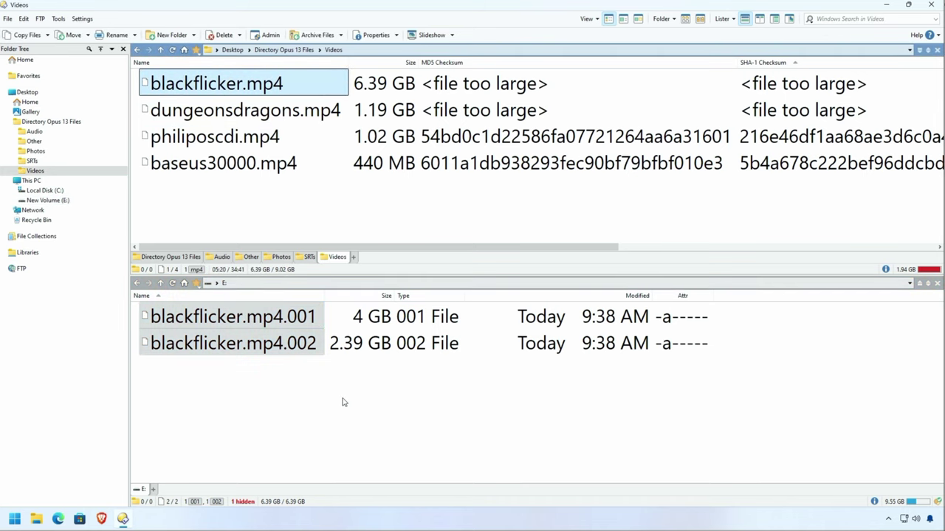
left_click_drag(392, 394, 216, 325)
key("Delete")
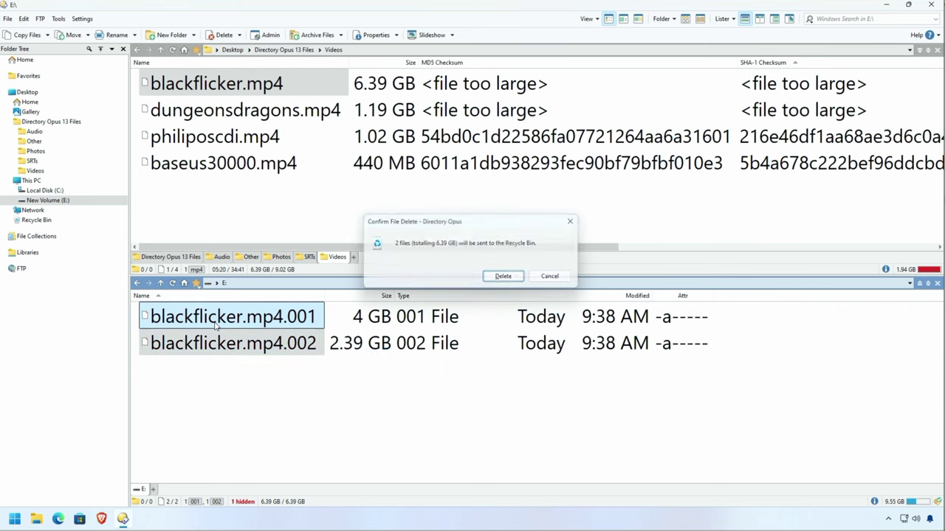
key("Return")
left_click(267, 189)
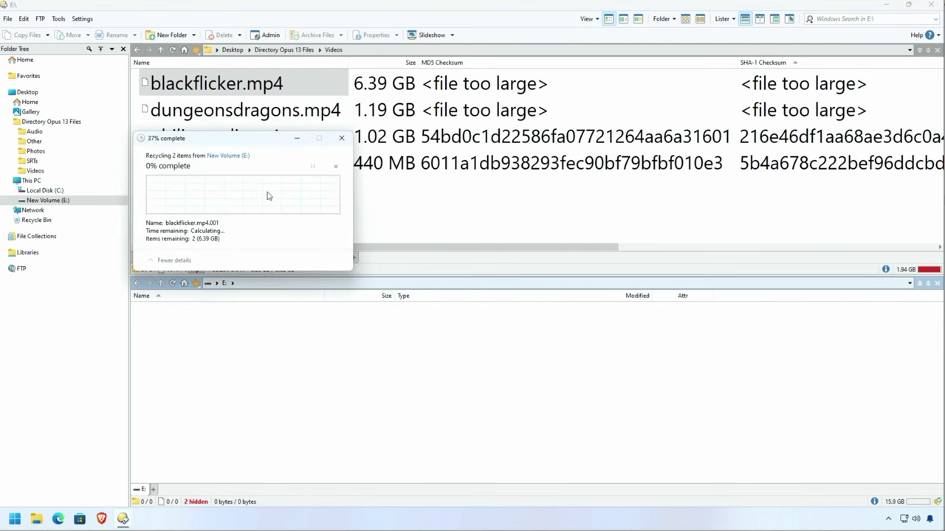
Leave the Videos folder, show the C: drive's contents and open the Windows folder.
double_click(307, 222)
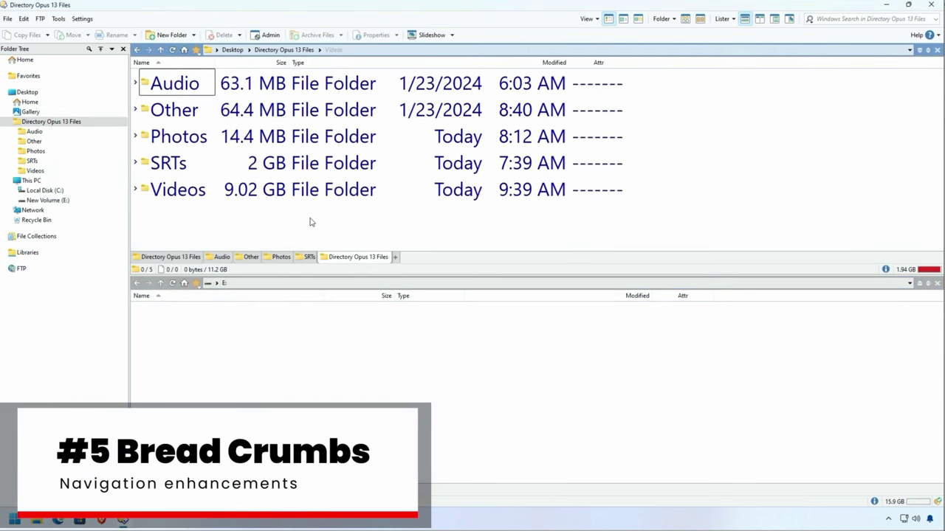
left_click(46, 191)
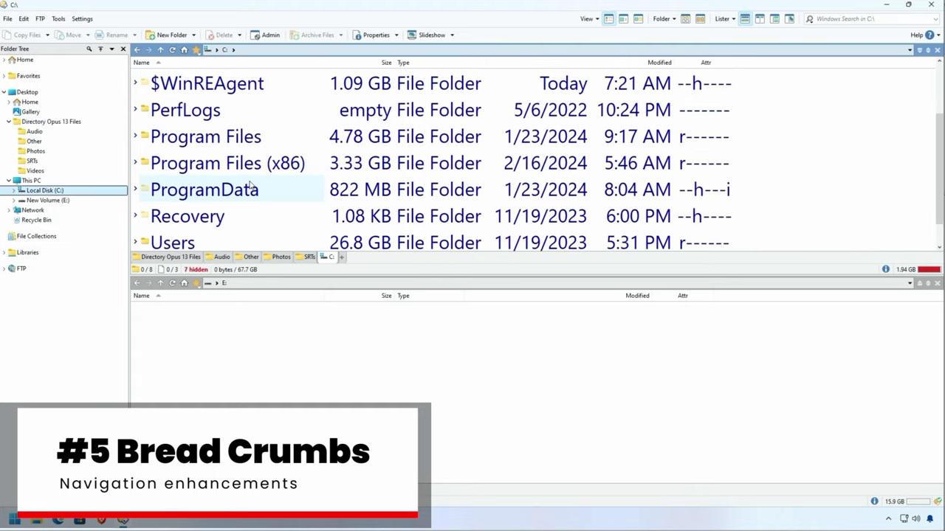
scroll(251, 186, "down", 2)
double_click(195, 159)
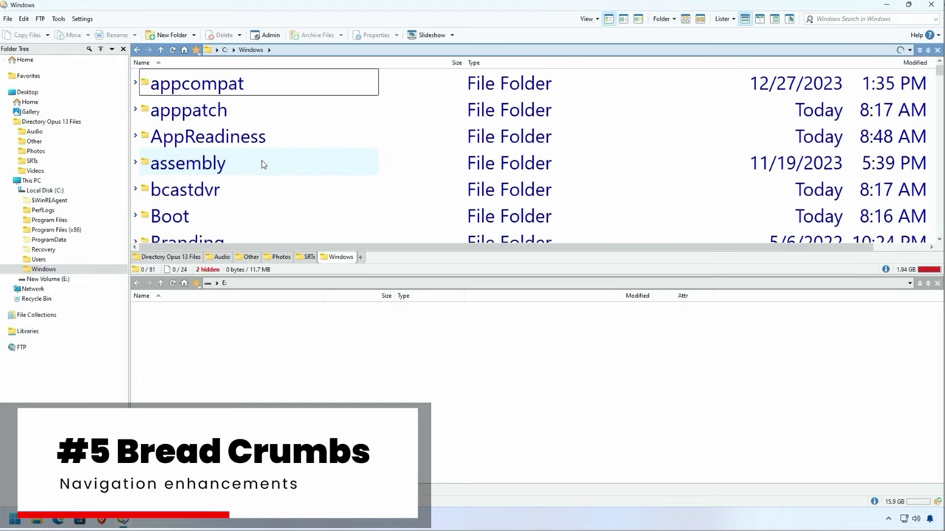
scroll(236, 162, "down", 15)
Open System32, then drivers, then etc, and select the hosts file.
left_click(201, 216)
double_click(200, 215)
scroll(354, 148, "down", 10)
double_click(359, 135)
double_click(360, 132)
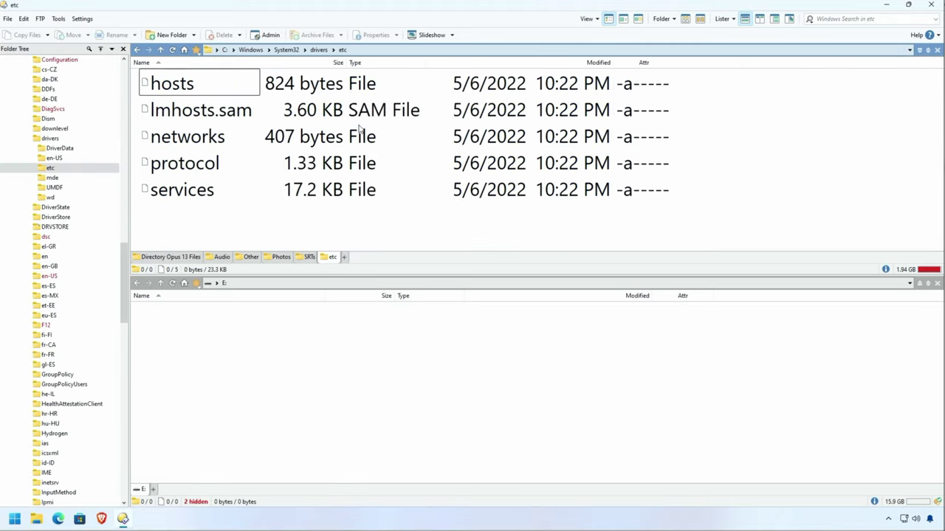
left_click(160, 86)
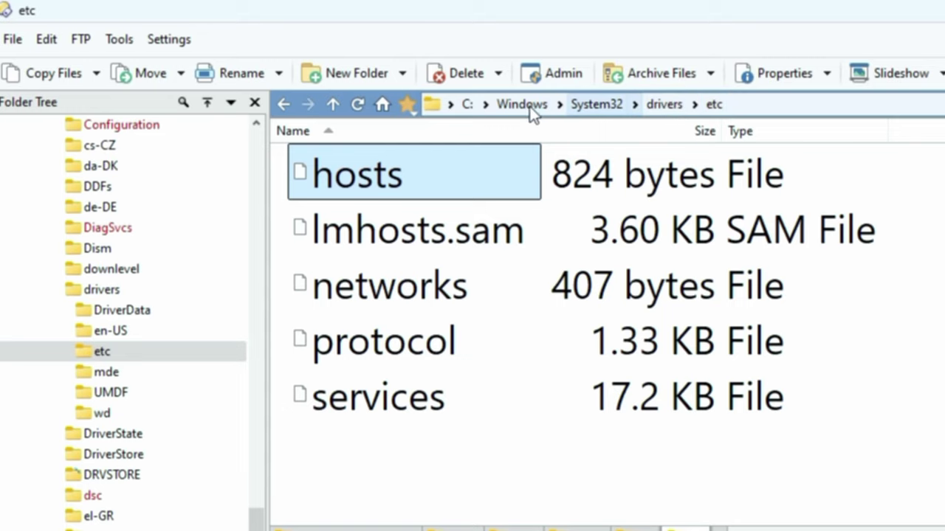
left_click(833, 107)
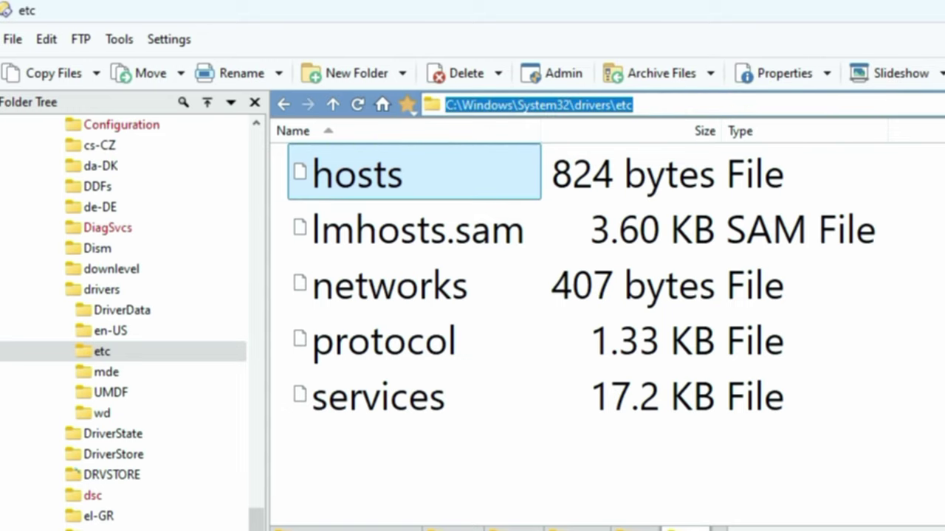
left_click(901, 267)
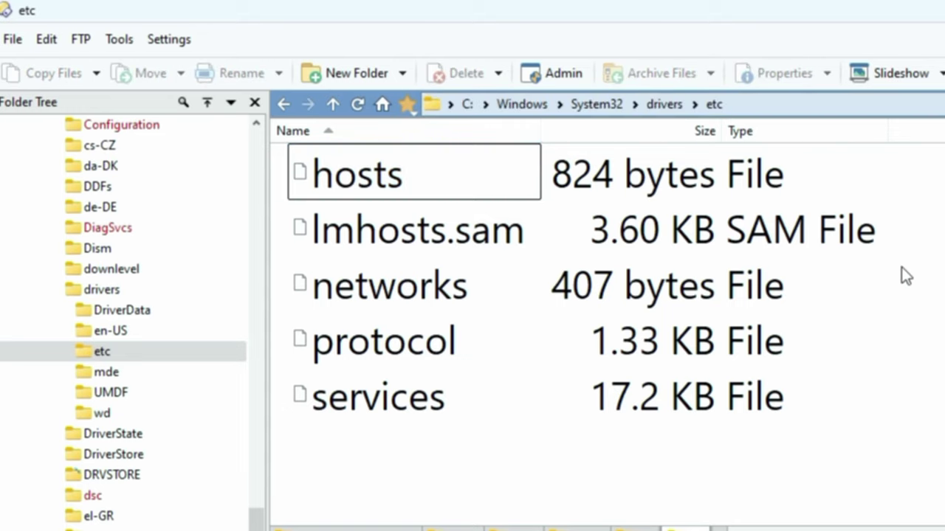
left_click(668, 107)
left_click(714, 107)
left_click(583, 107)
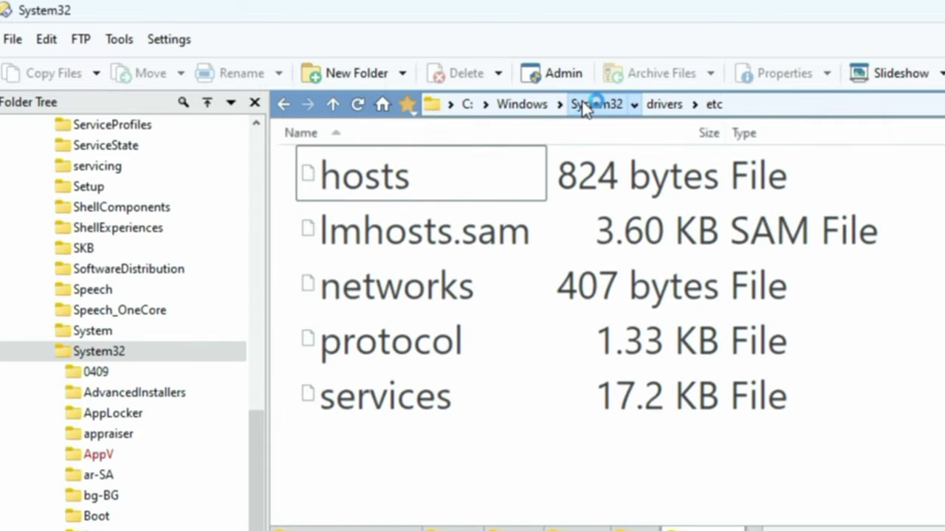
left_click(708, 107)
left_click(521, 107)
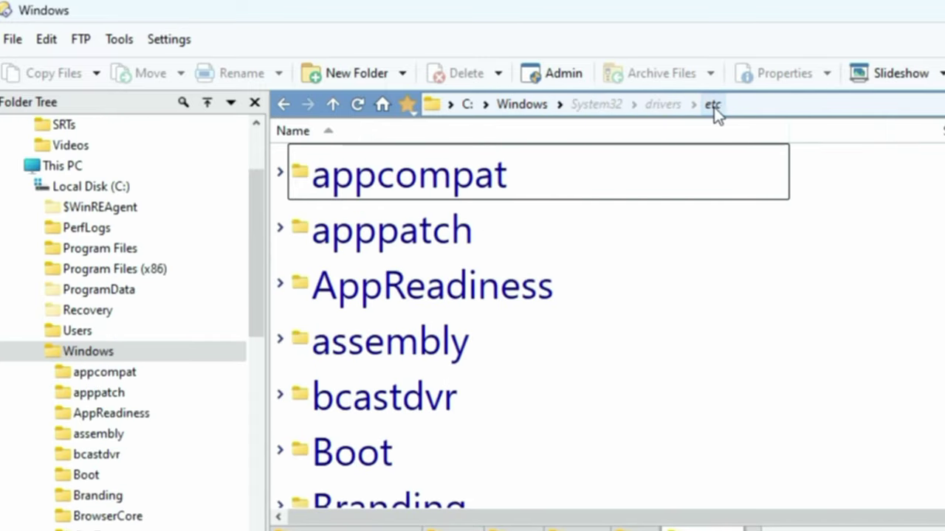
left_click(713, 107)
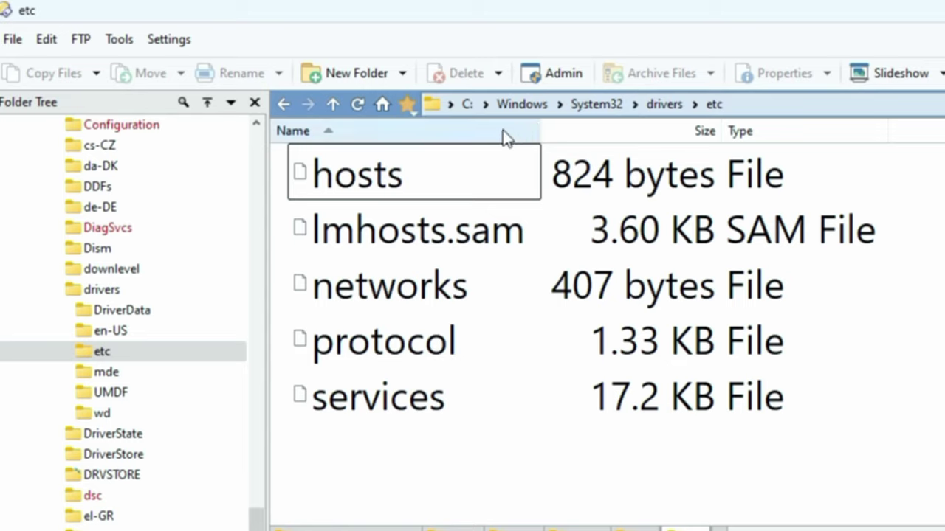
left_click(486, 107)
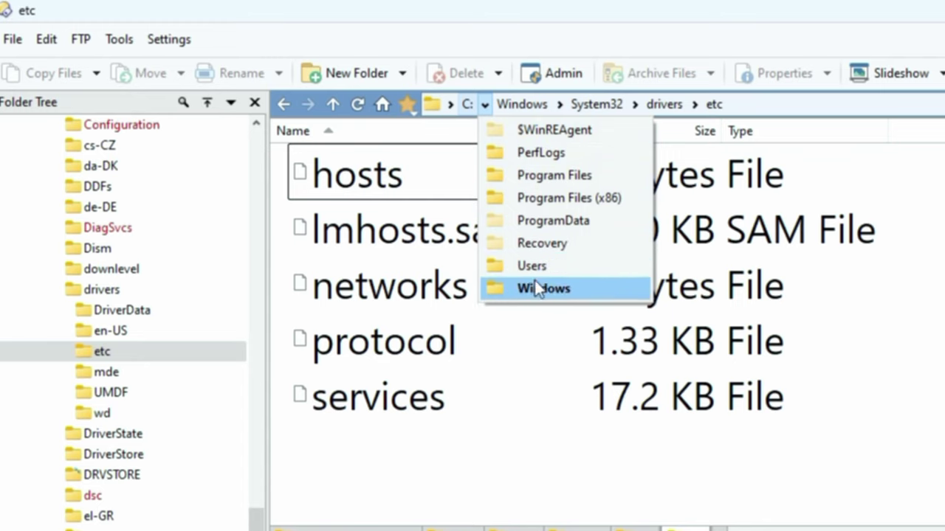
mouse_move(500, 109)
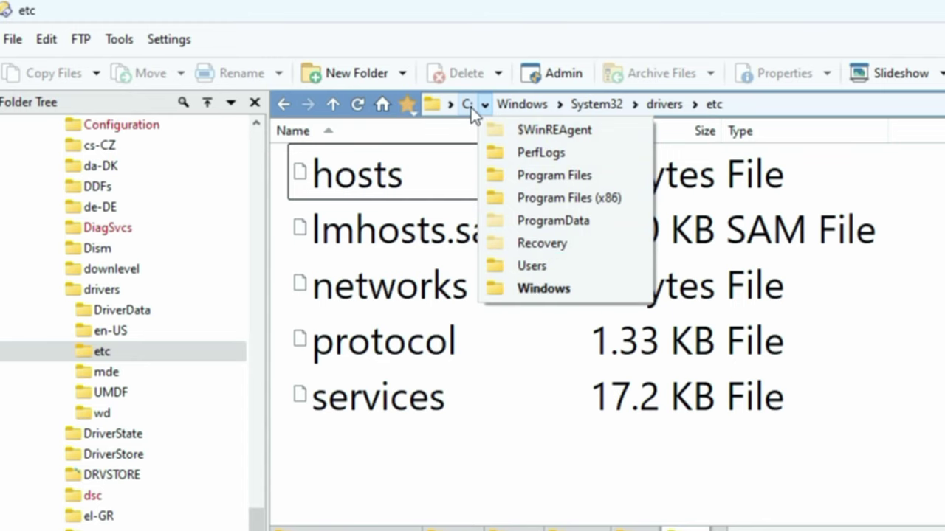
left_click(560, 108)
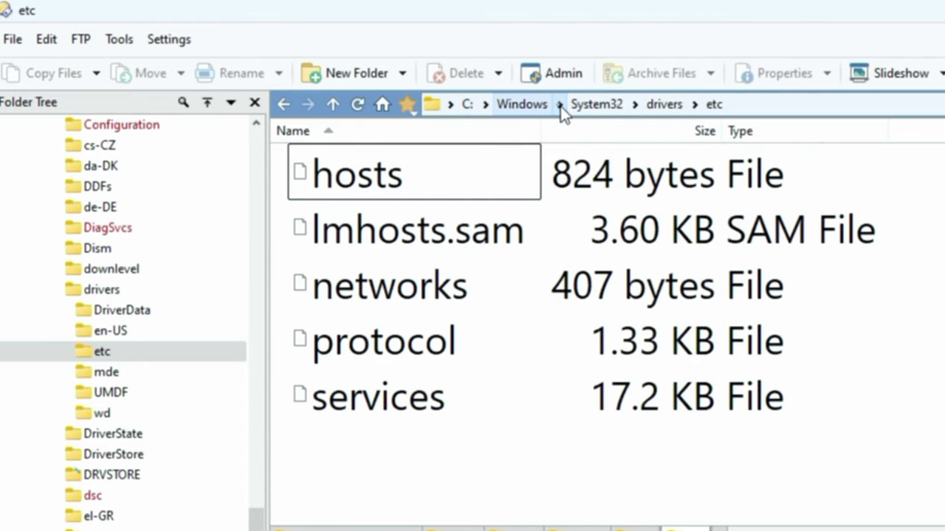
left_click(561, 108)
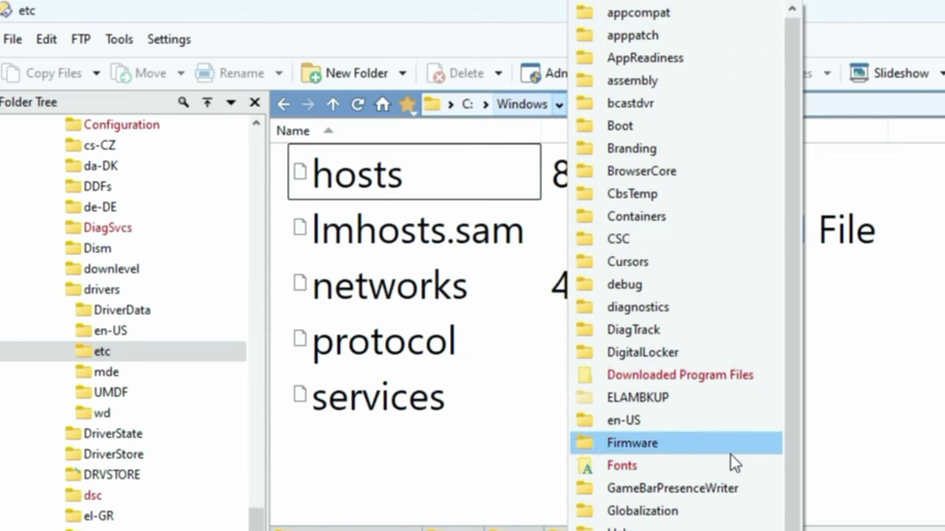
left_click(922, 200)
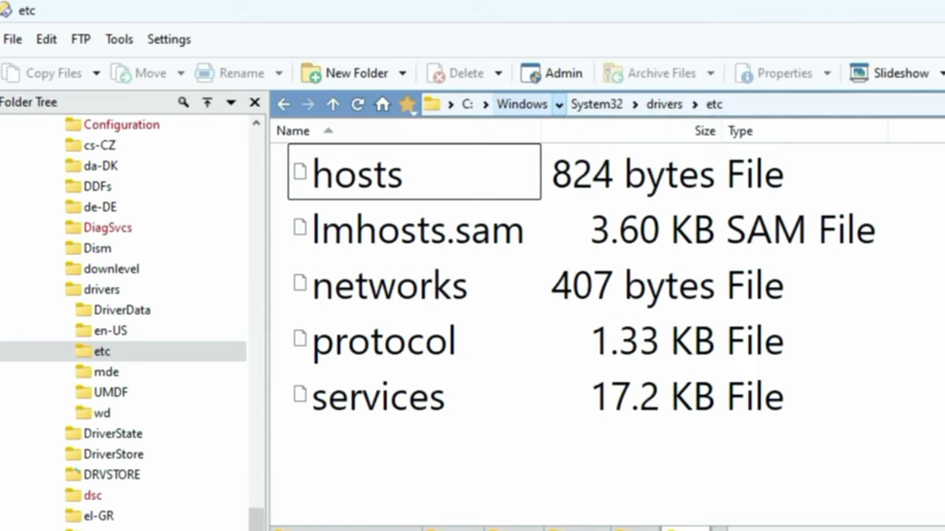
left_click(636, 105)
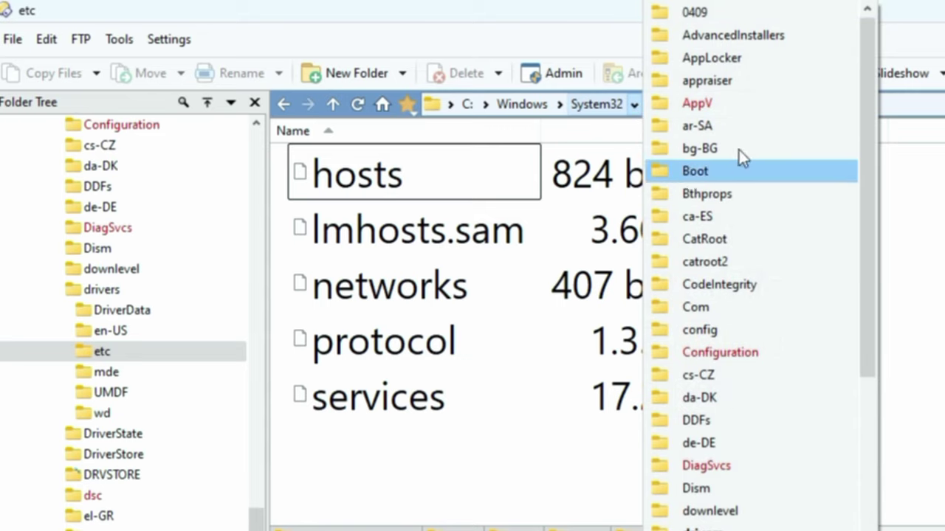
left_click(689, 107)
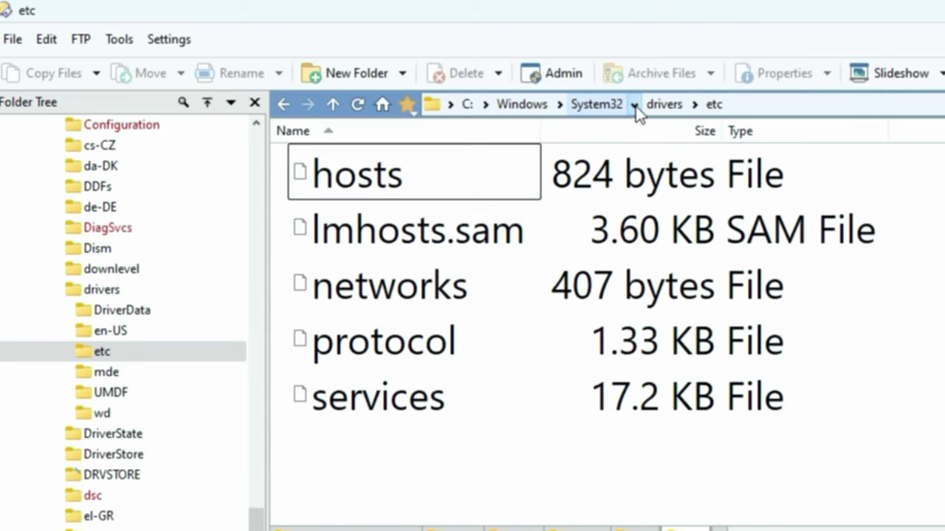
left_click(689, 106)
left_click(690, 106)
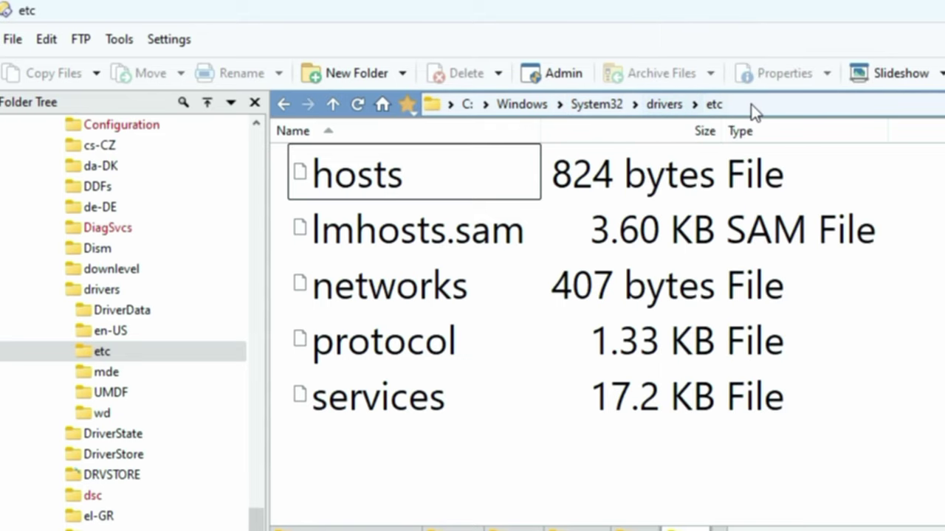
left_click(696, 106)
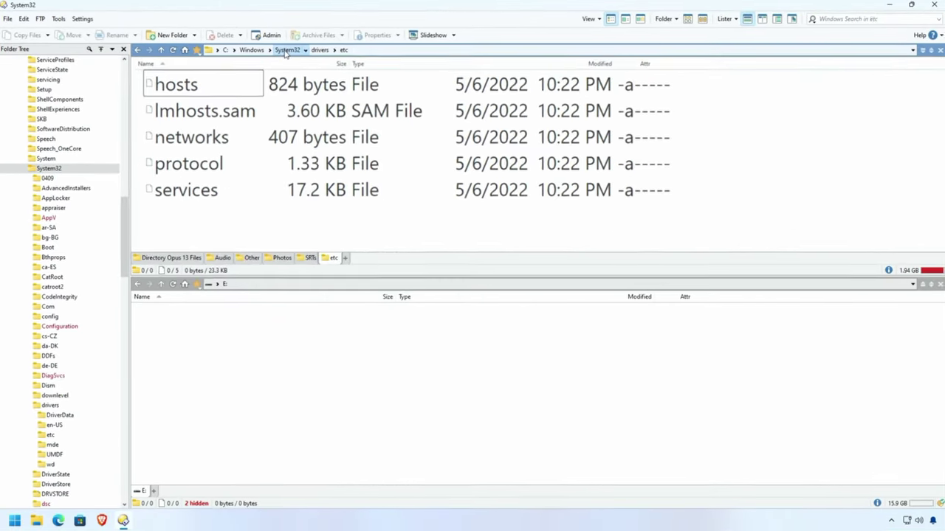
left_click(596, 104)
left_click(251, 49)
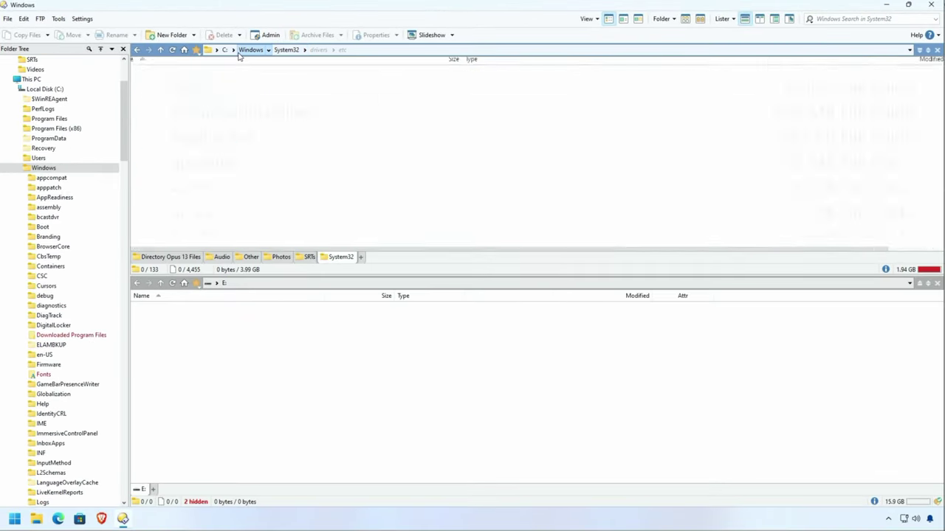
left_click(341, 50)
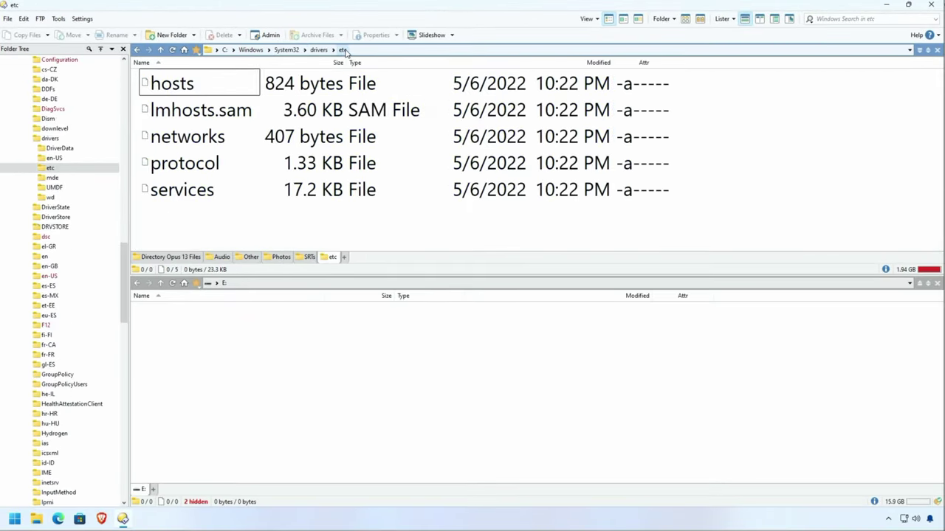
View the System32 breadcrumb's context menu, then show C:\Windows\System32\drivers\etc as editable path text.
right_click(285, 51)
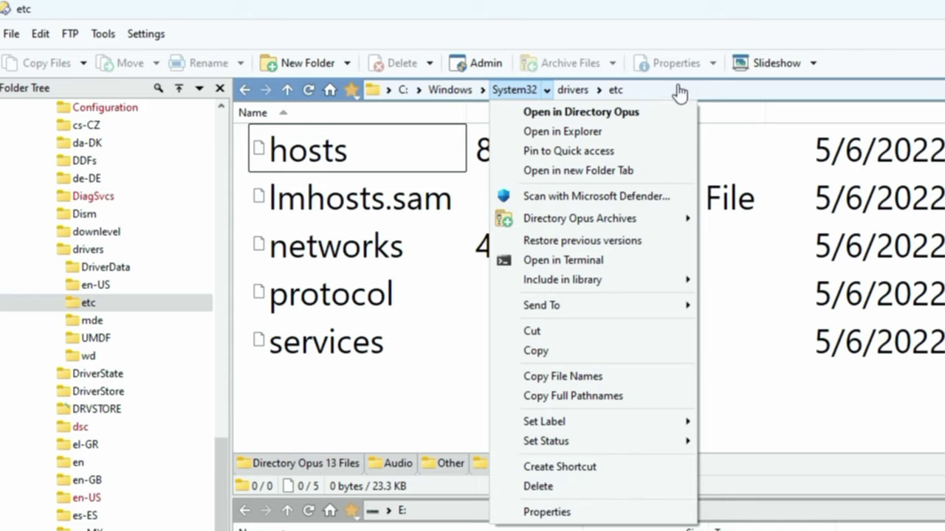
left_click(629, 171)
right_click(529, 100)
left_click(743, 95)
left_click(746, 92)
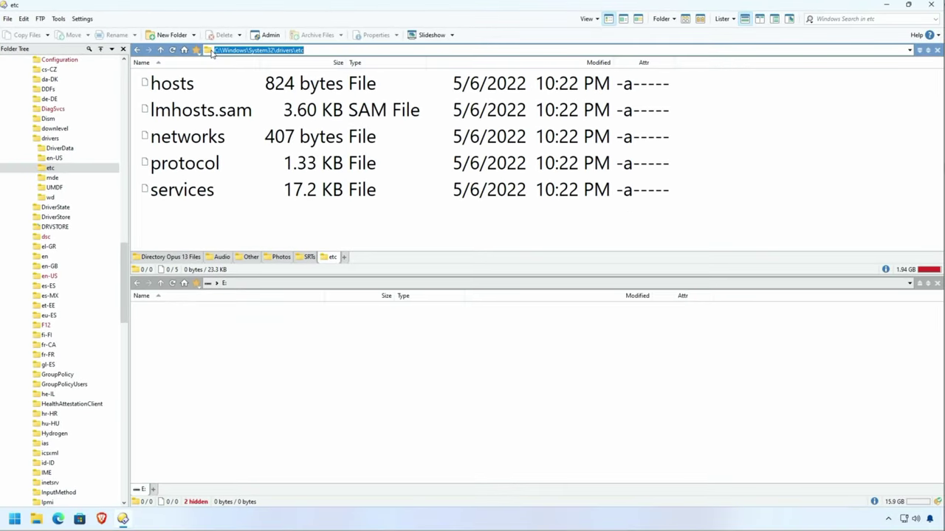
Leave path editing, view the recently visited paths list, and select the services file.
left_click(177, 83)
left_click(909, 49)
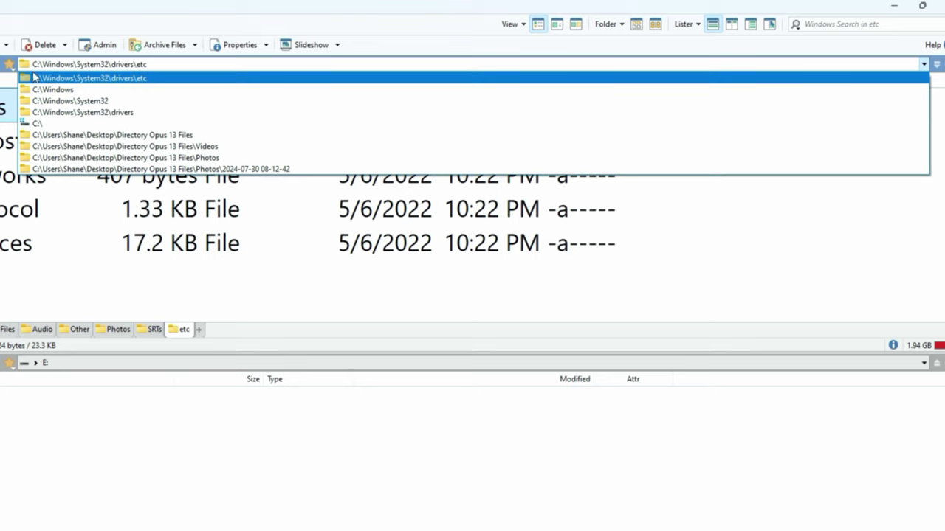
left_click(80, 103)
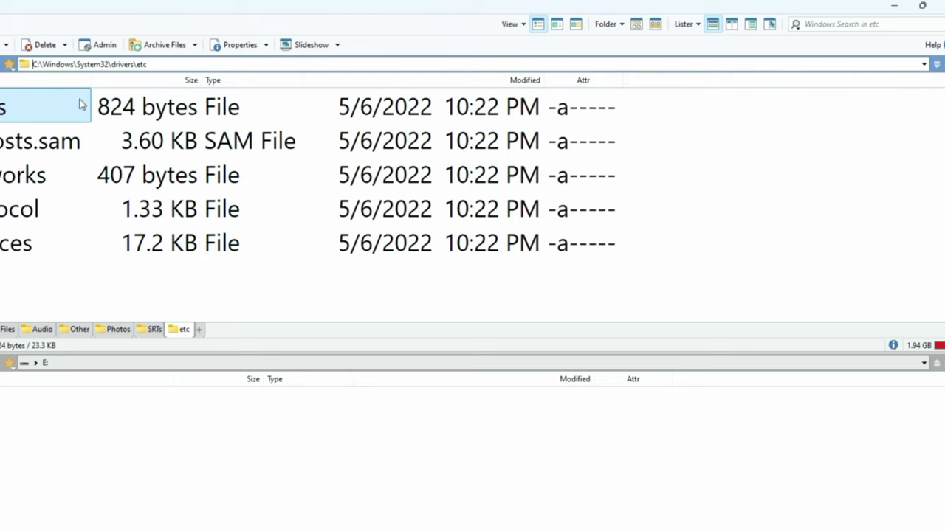
key("End")
Clear the path history and confirm it now holds only the etc folder.
right_click(24, 65)
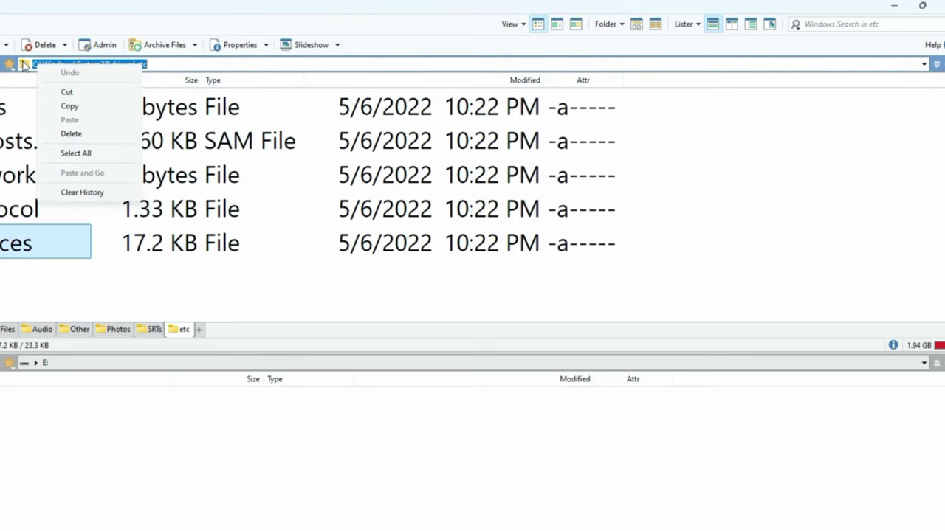
left_click(82, 193)
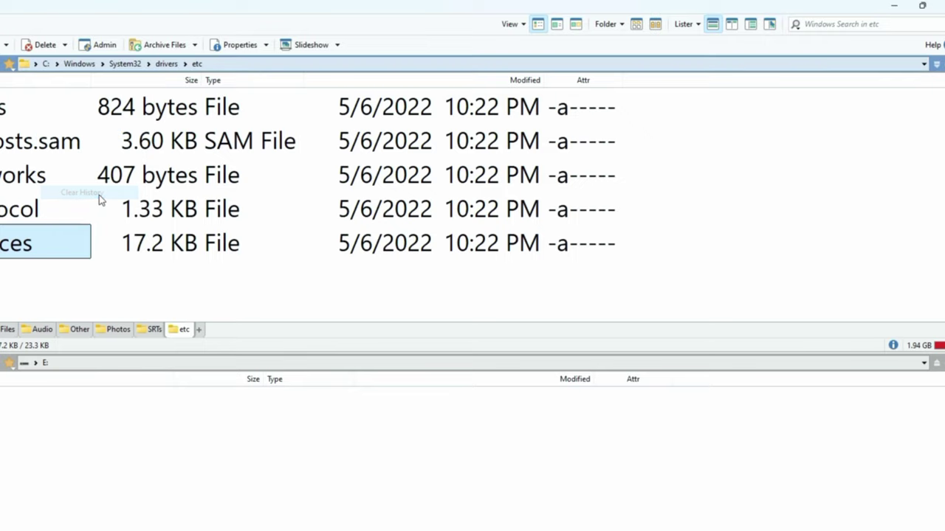
left_click(922, 65)
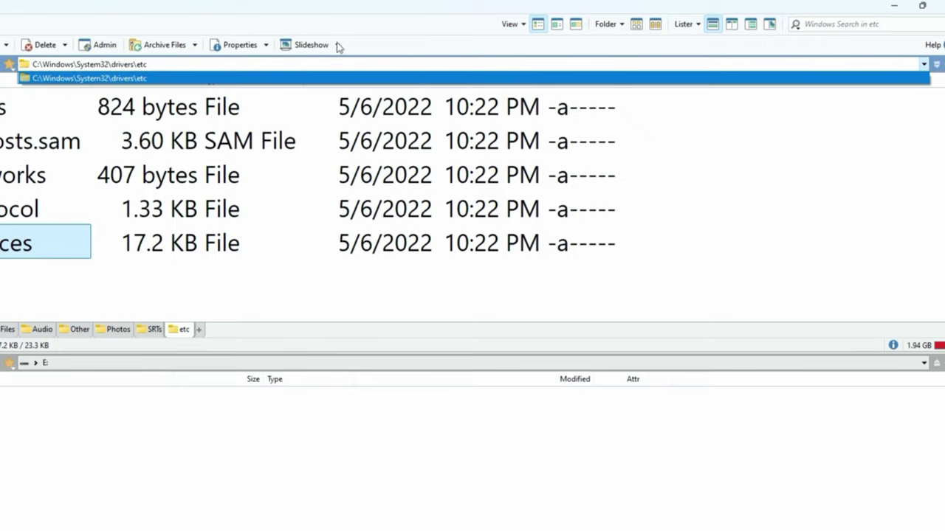
left_click(248, 82)
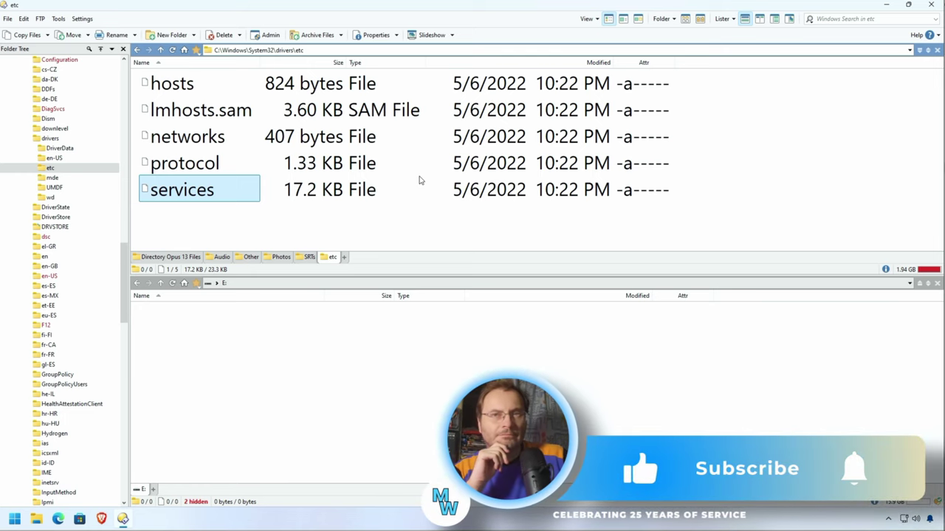
Return the etc folder's address bar to clickable breadcrumbs.
left_click(420, 180)
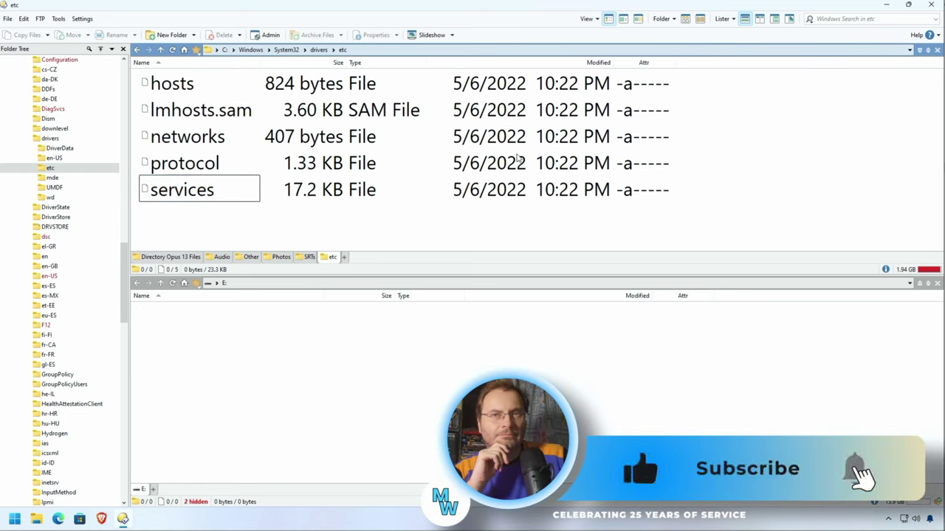